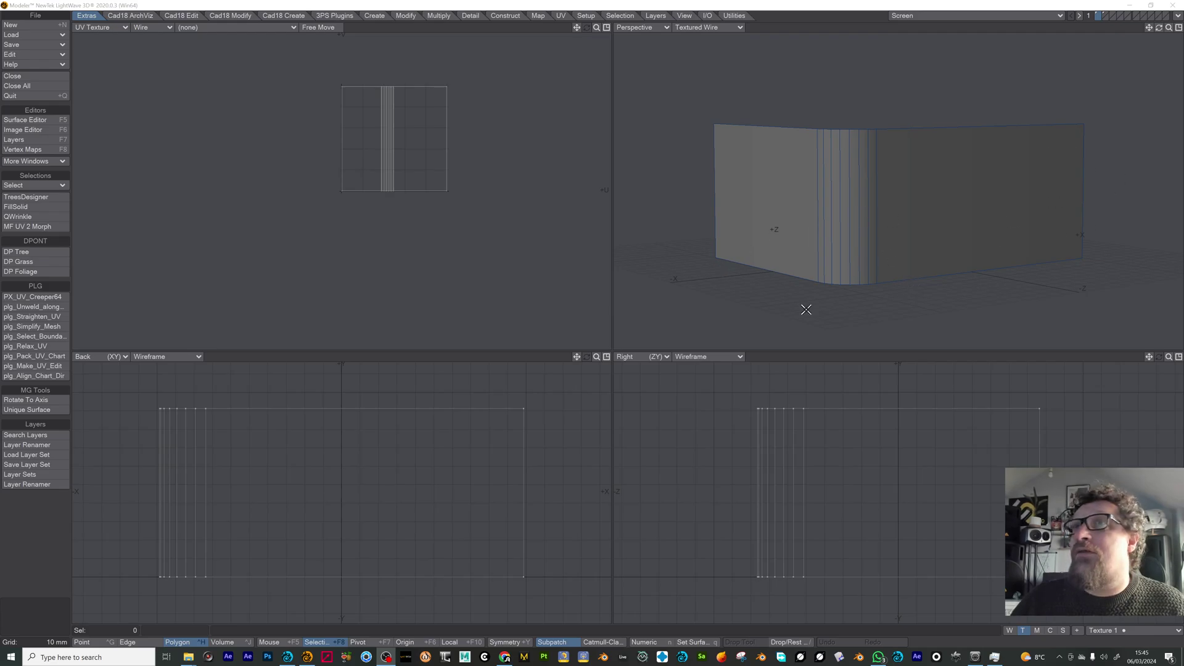
# Orbit the Perspective view and inspect the curved wall by selecting, then clearing, its polygons.
pyautogui.moveTo(1158, 28)
pyautogui.mouseDown()
pyautogui.moveTo(1164, 14)
pyautogui.moveTo(1150, 38)
pyautogui.moveTo(1175, 31)
pyautogui.moveTo(1169, 19)
pyautogui.mouseUp()
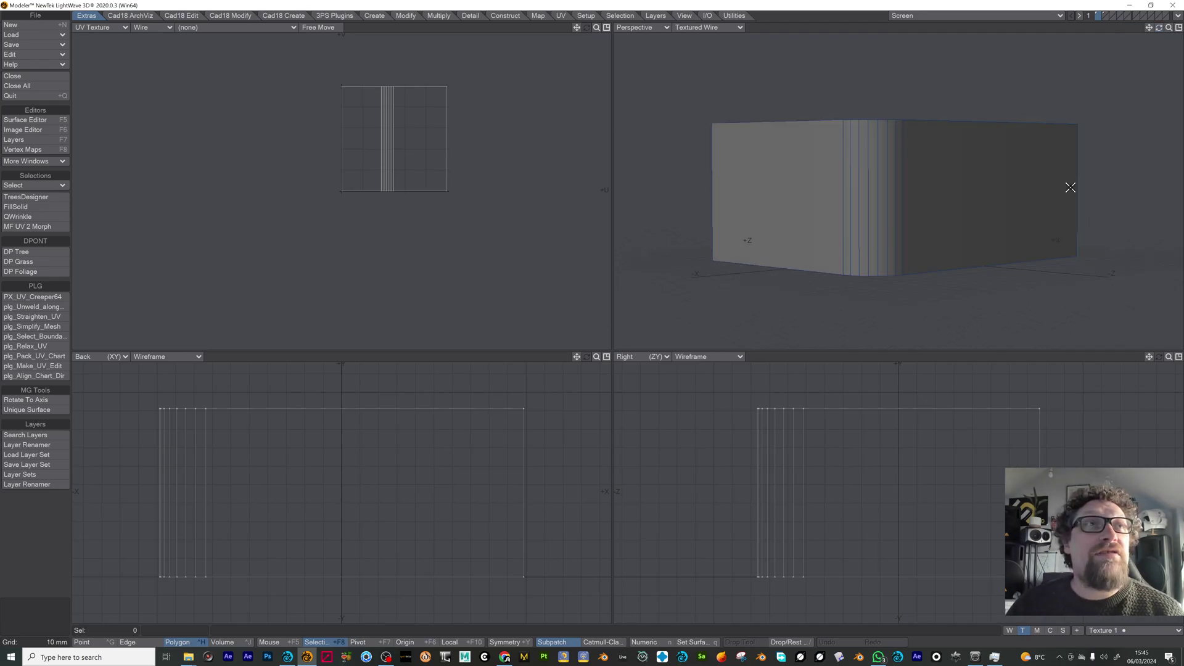
pyautogui.moveTo(827, 137)
pyautogui.mouseDown()
pyautogui.moveTo(753, 196)
pyautogui.moveTo(966, 190)
pyautogui.mouseUp()
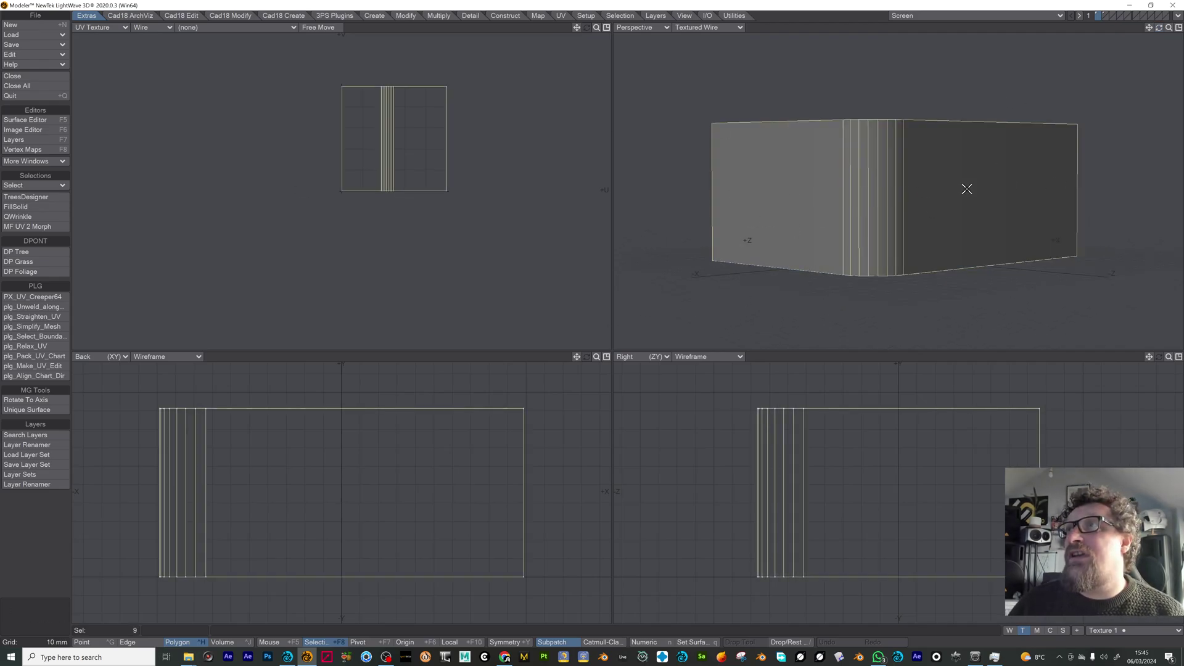
pyautogui.moveTo(1158, 28); pyautogui.dragTo(1159, 31)
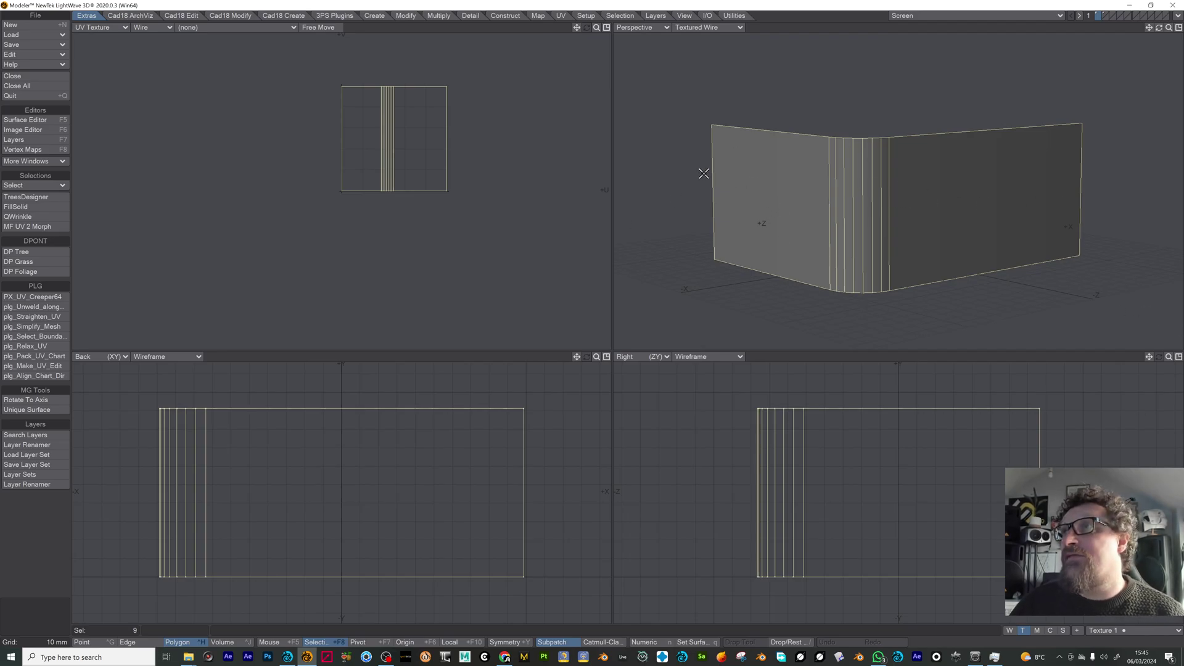
pyautogui.moveTo(802, 208); pyautogui.dragTo(858, 203)
pyautogui.press('/')
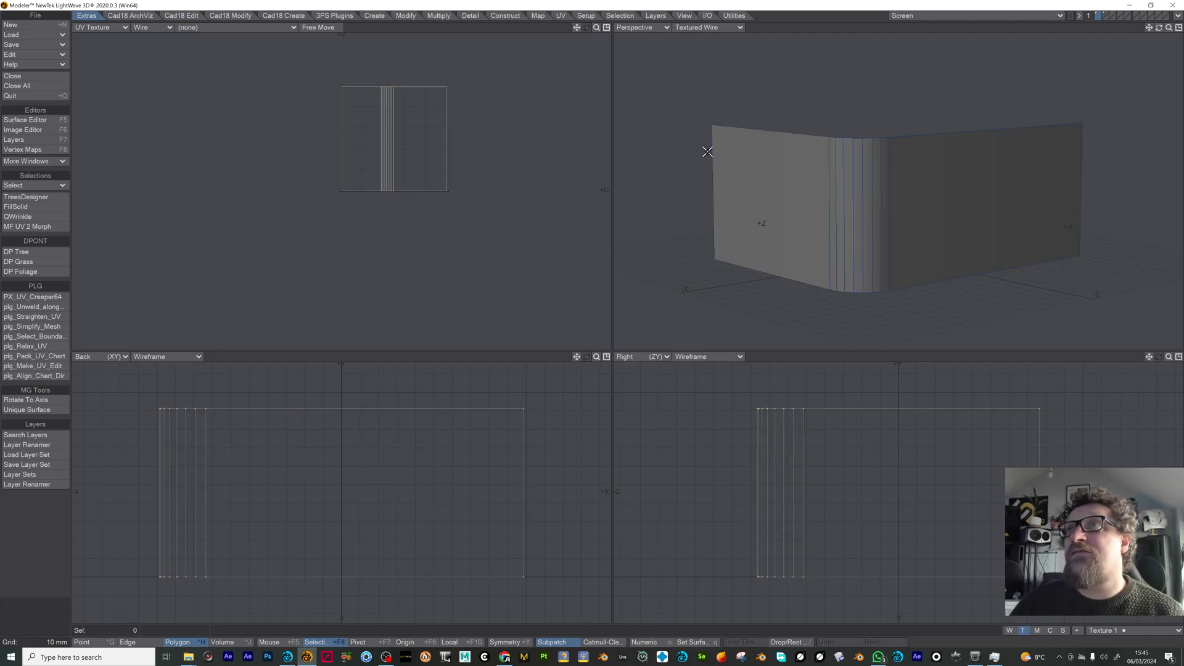
# Reselect all nine wall polygons, then bring up Layer 2 with the hollow frame.
pyautogui.moveTo(734, 170)
pyautogui.mouseDown()
pyautogui.moveTo(848, 200)
pyautogui.moveTo(919, 204)
pyautogui.mouseUp()
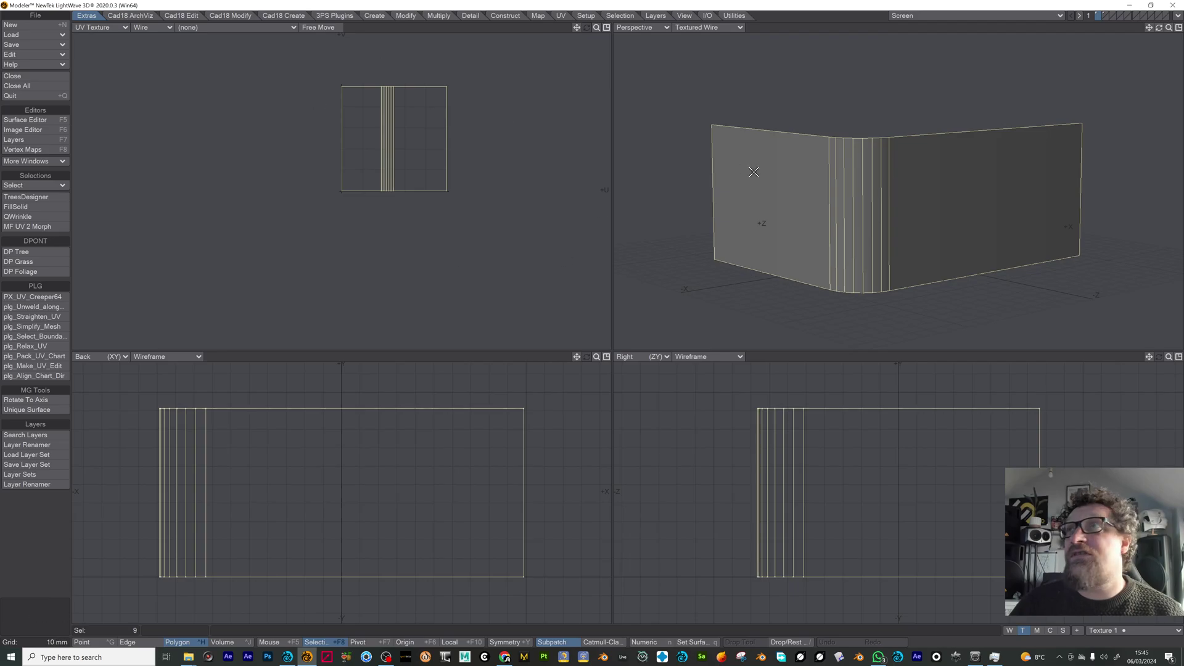
pyautogui.moveTo(815, 183)
pyautogui.mouseDown()
pyautogui.moveTo(911, 188)
pyautogui.moveTo(1016, 129)
pyautogui.mouseUp()
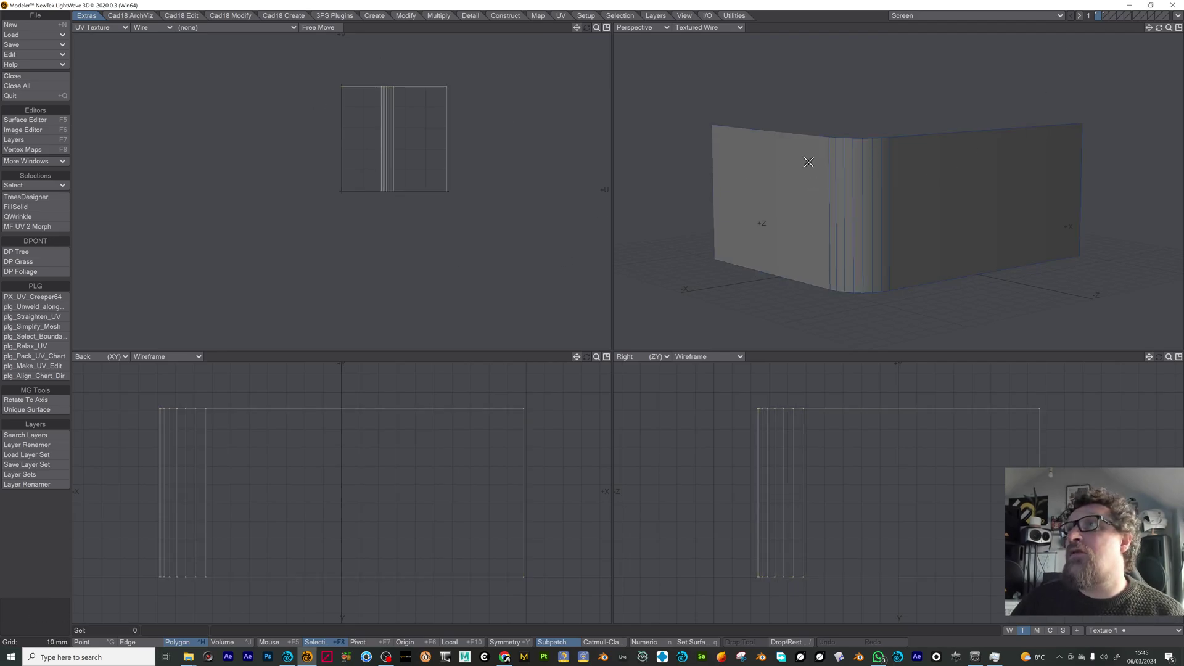
pyautogui.moveTo(807, 198); pyautogui.dragTo(935, 194)
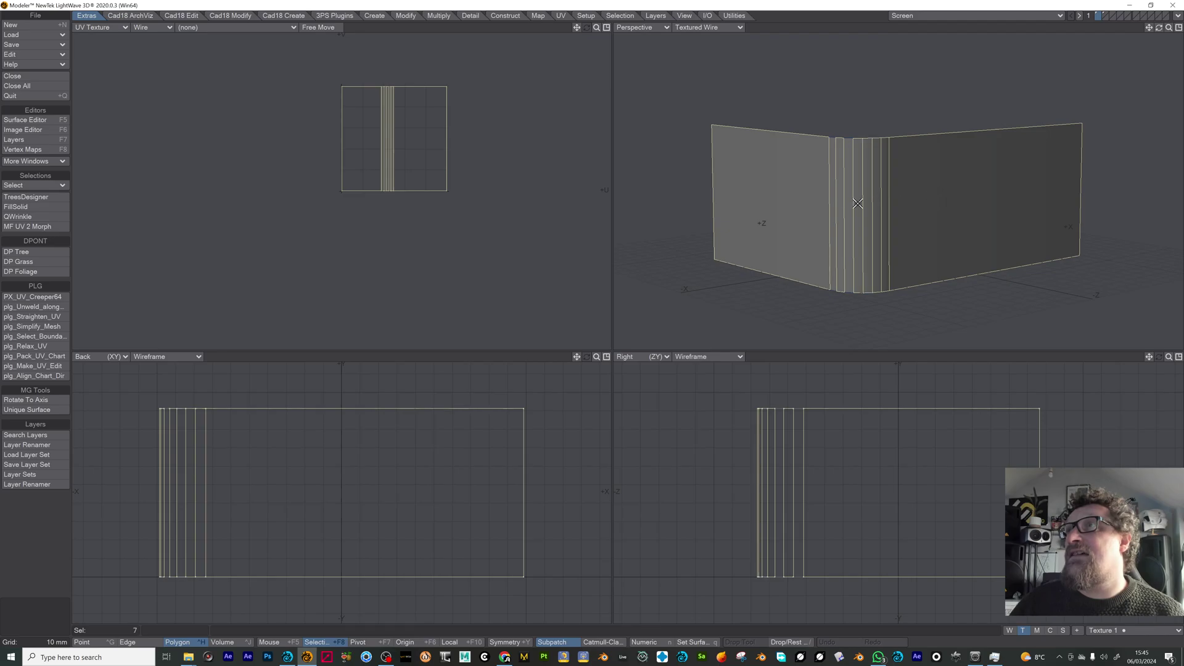
pyautogui.moveTo(857, 203)
pyautogui.mouseDown()
pyautogui.moveTo(922, 192)
pyautogui.moveTo(900, 179)
pyautogui.moveTo(922, 178)
pyautogui.mouseUp()
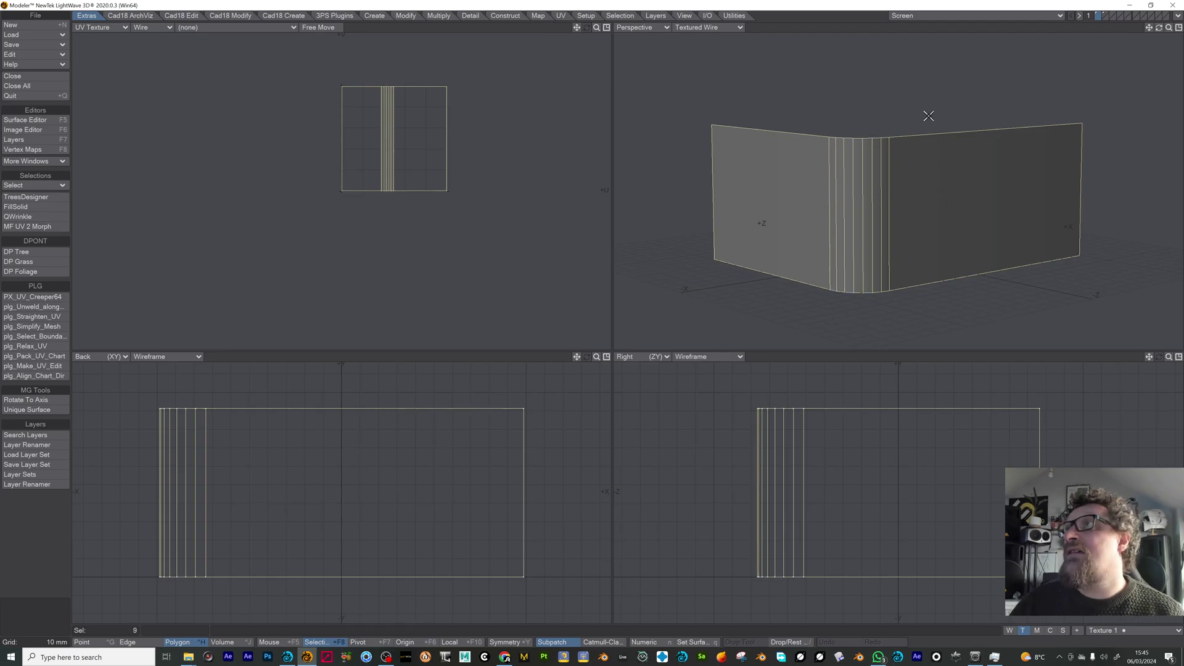
pyautogui.click(1104, 15)
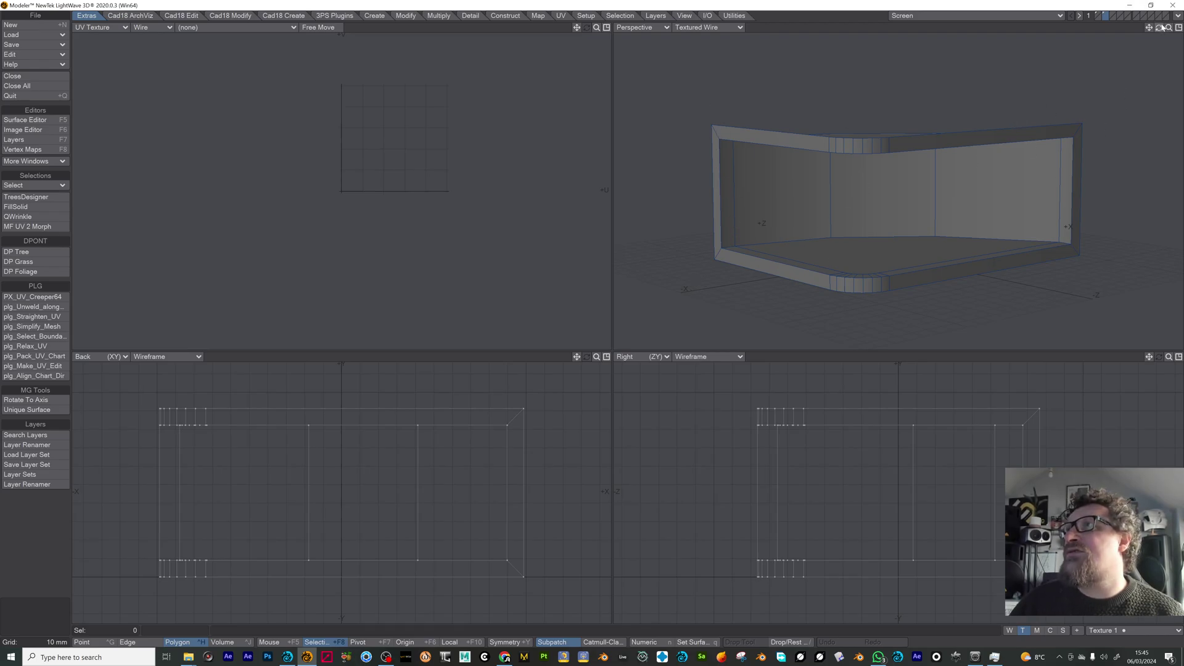
# Put the curved screen layer in the foreground with the frame layer as background reference.
pyautogui.moveTo(1160, 27)
pyautogui.mouseDown()
pyautogui.moveTo(1160, 8)
pyautogui.moveTo(1159, 24)
pyautogui.mouseUp()
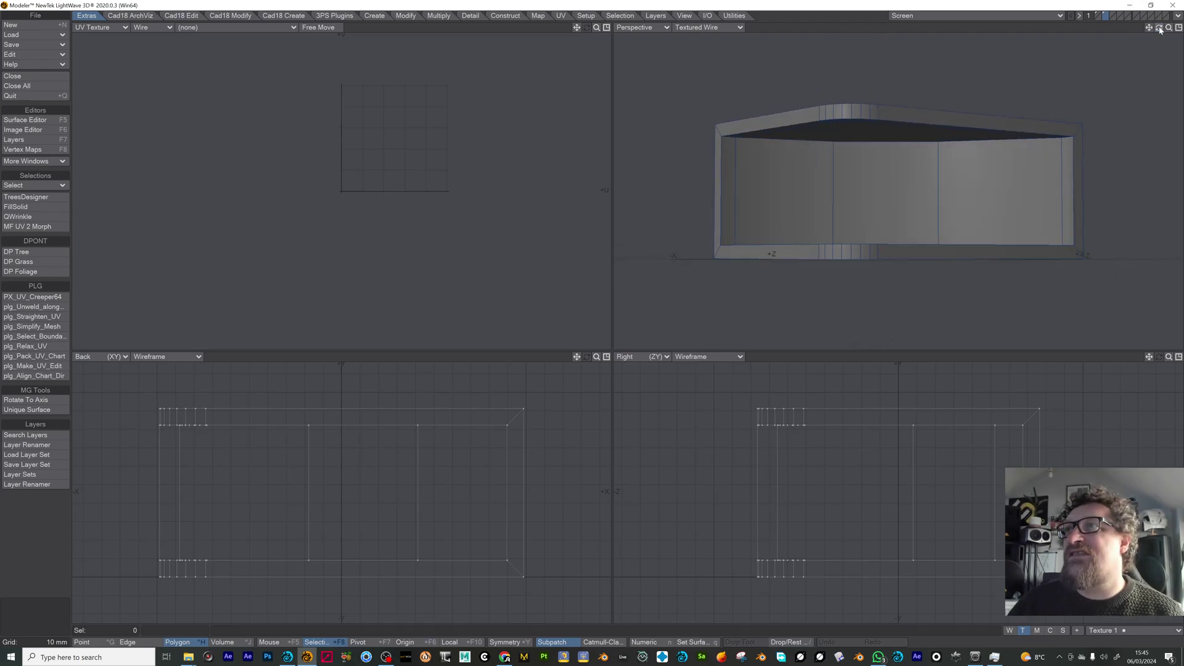
pyautogui.click(1097, 16)
pyautogui.click(1106, 17)
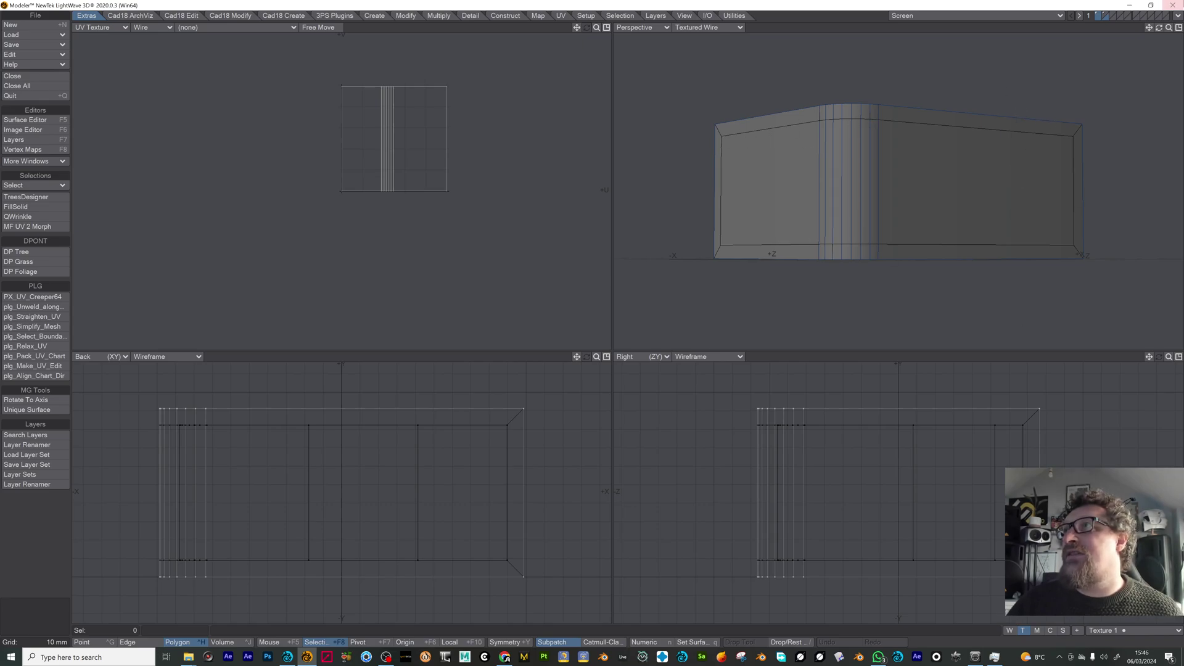
# In Layout, make the shoe the current item and scrub the timeline to watch it move.
pyautogui.click(288, 659)
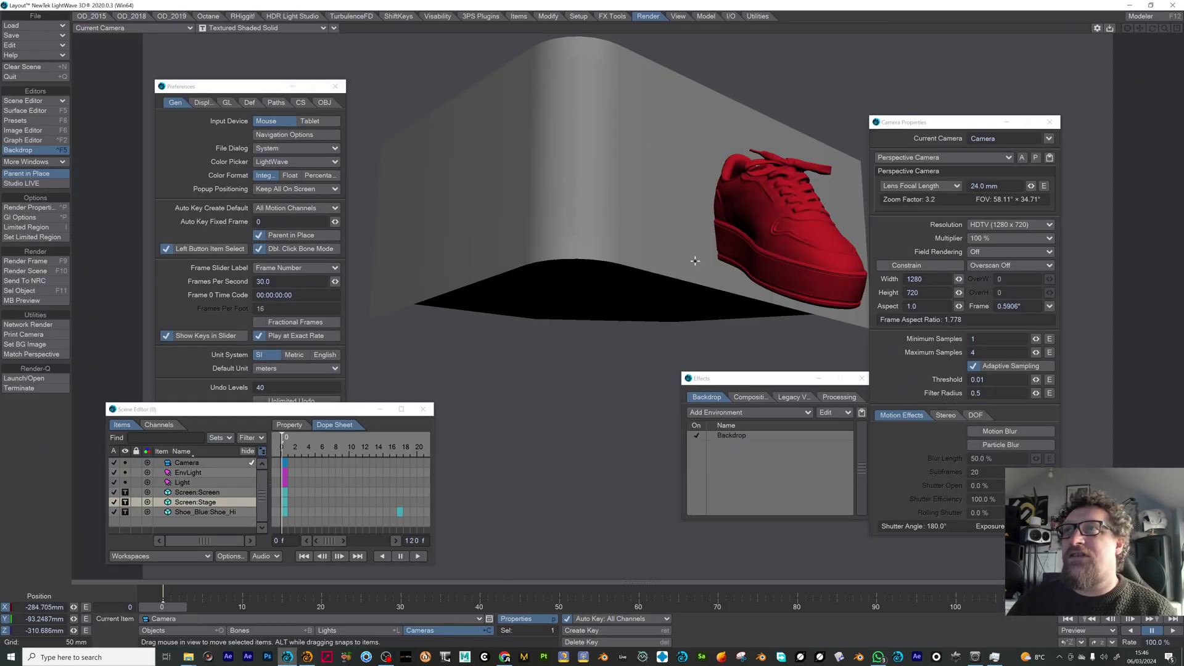
pyautogui.click(783, 207)
pyautogui.press('y')
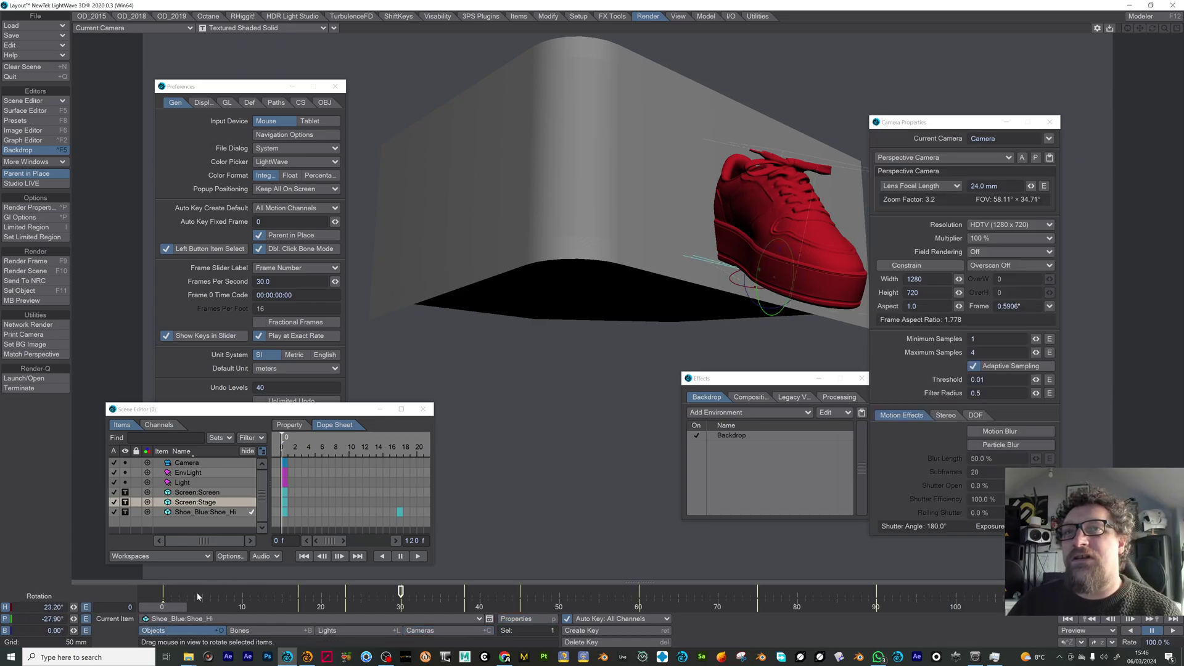
pyautogui.moveTo(176, 609); pyautogui.dragTo(202, 609)
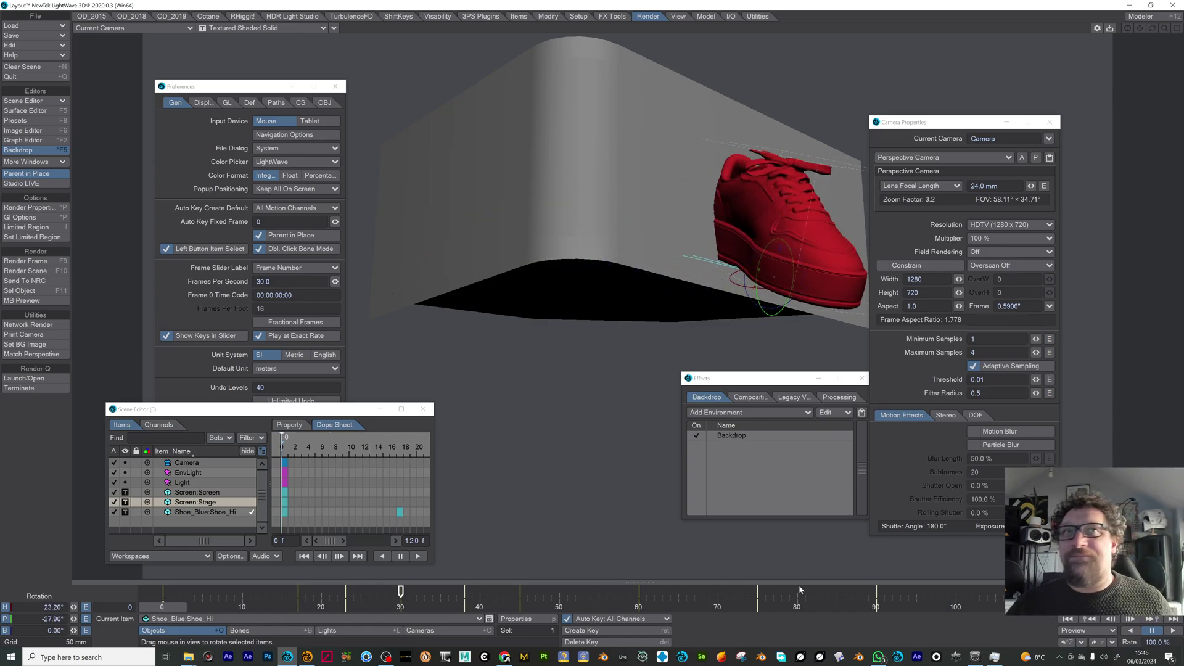
# Set Screen:Screen to Hidden and scrub again to see the shoe turning inside.
pyautogui.click(216, 492)
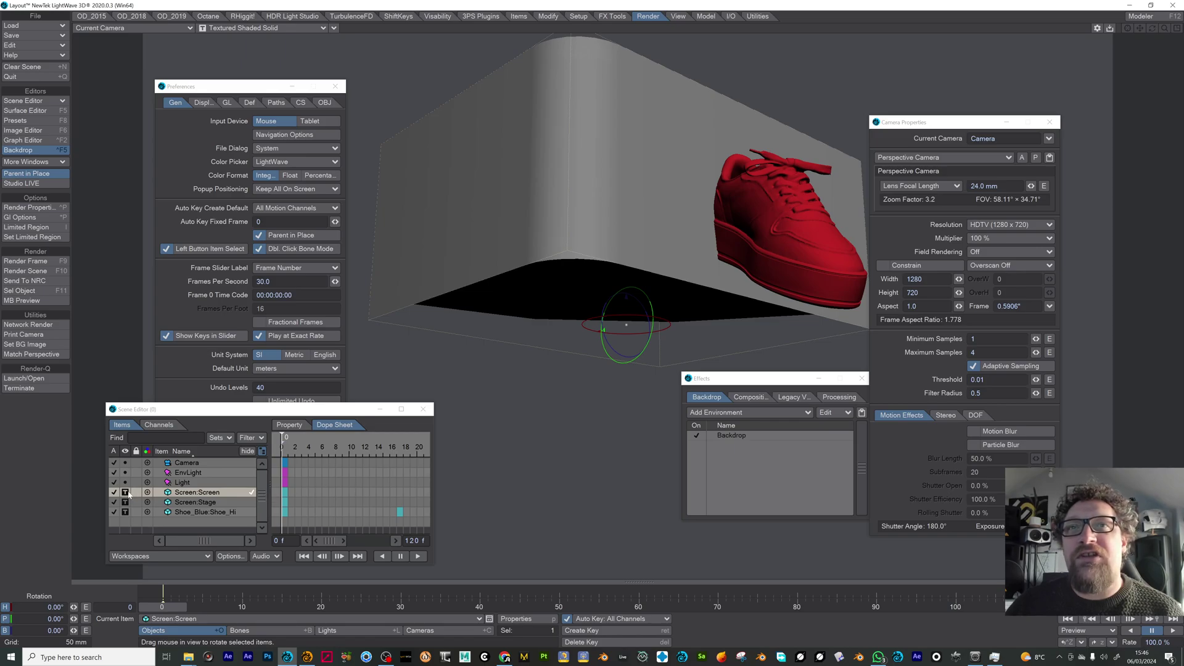
pyautogui.click(125, 491)
pyautogui.click(109, 504)
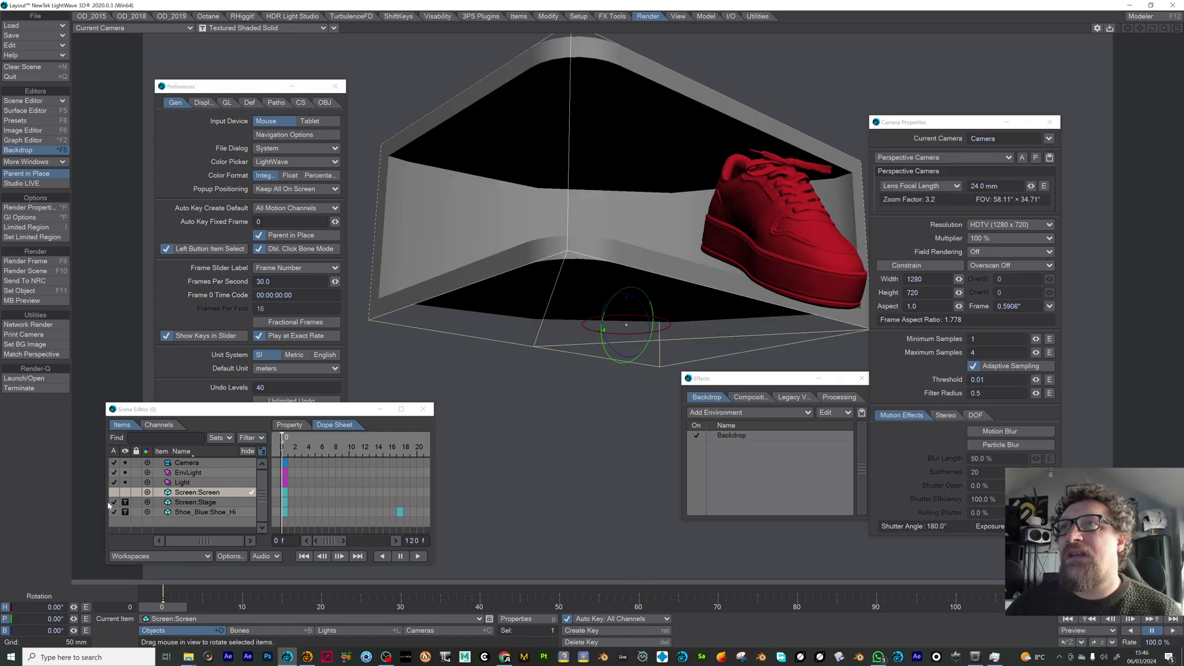
pyautogui.moveTo(162, 608)
pyautogui.mouseDown()
pyautogui.moveTo(575, 607)
pyautogui.moveTo(162, 607)
pyautogui.mouseUp()
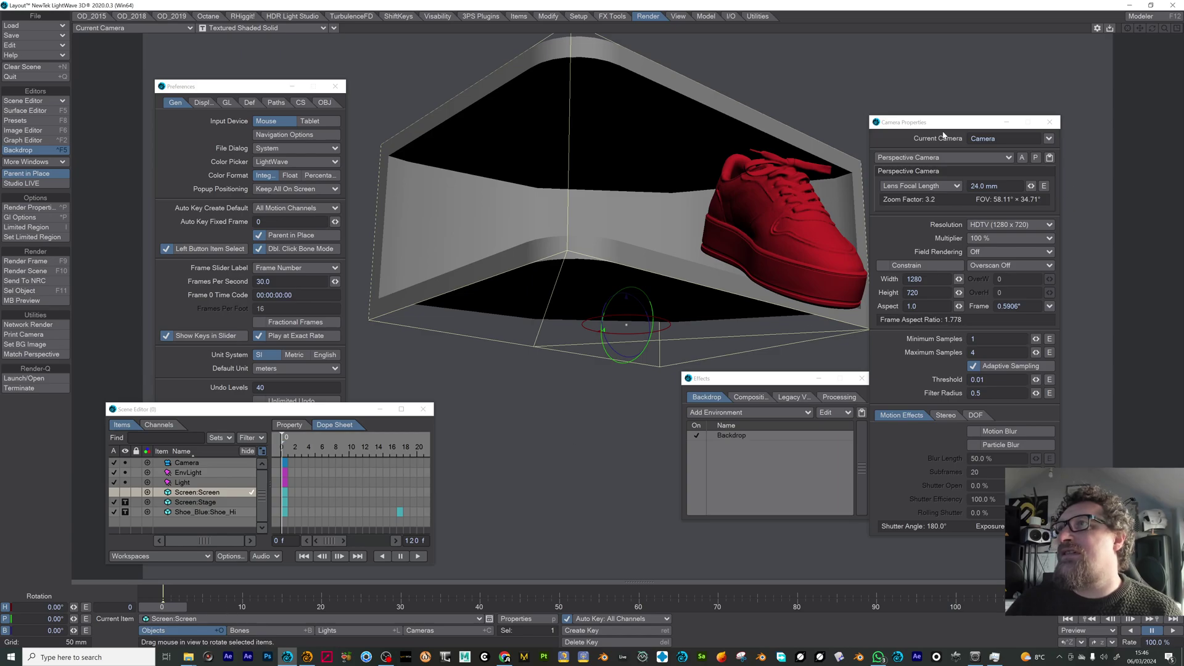
pyautogui.moveTo(930, 124); pyautogui.dragTo(1050, 125)
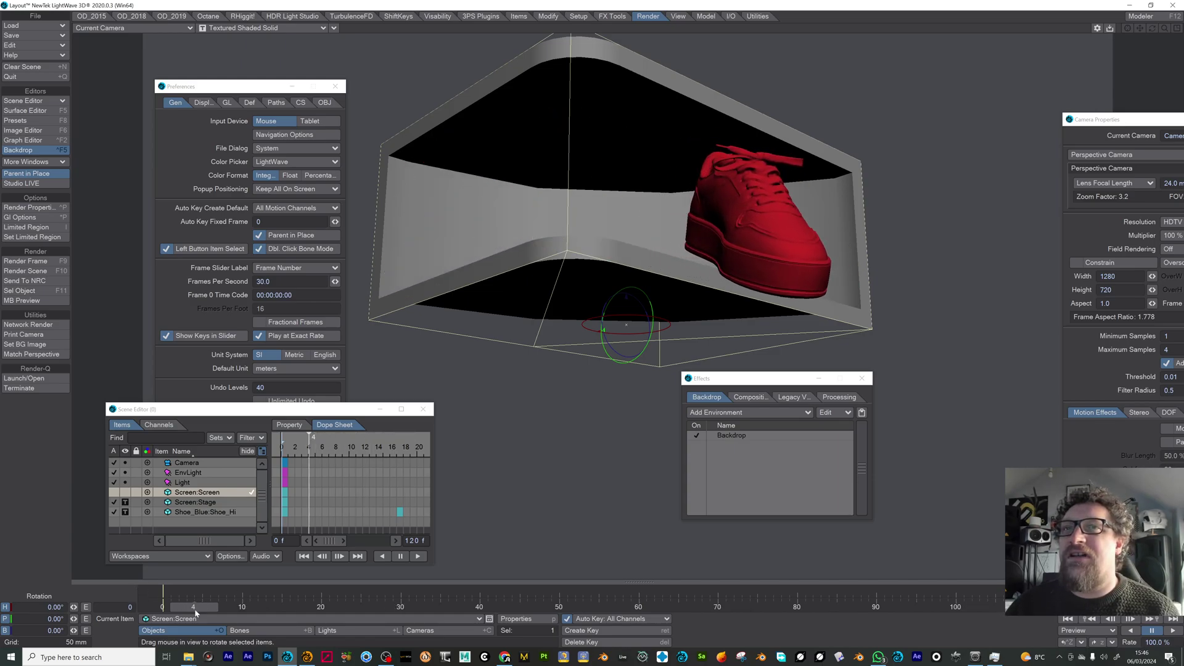
# Make Camera the current item to preview the shoe animation through it.
pyautogui.press('t')
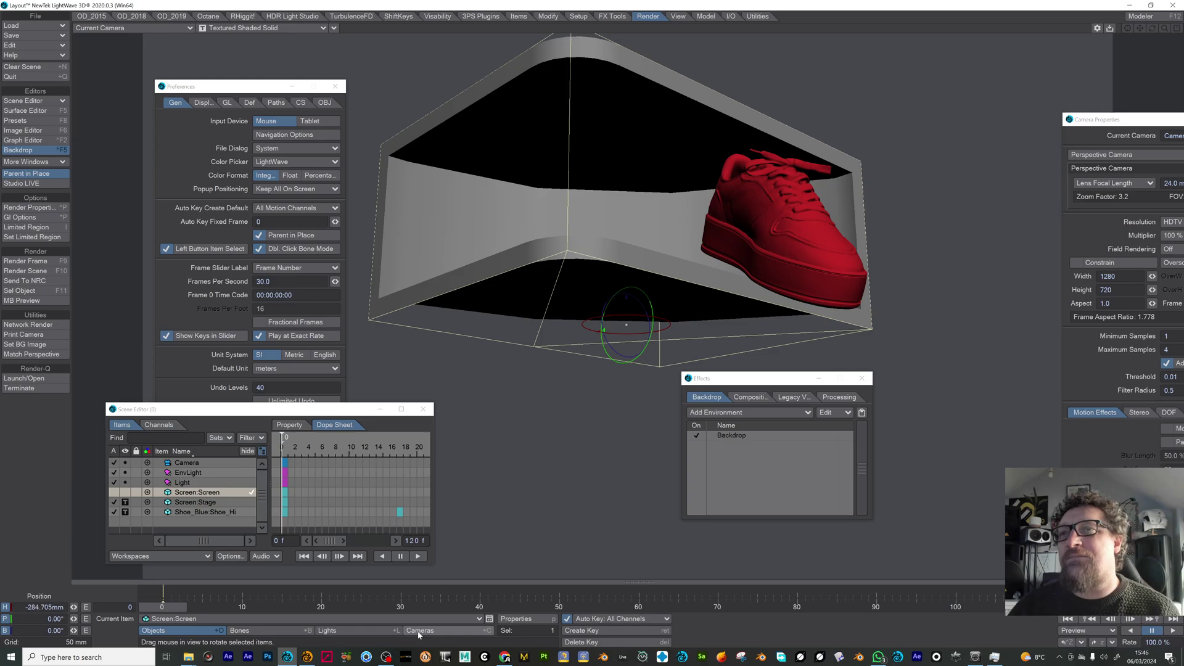
pyautogui.click(421, 630)
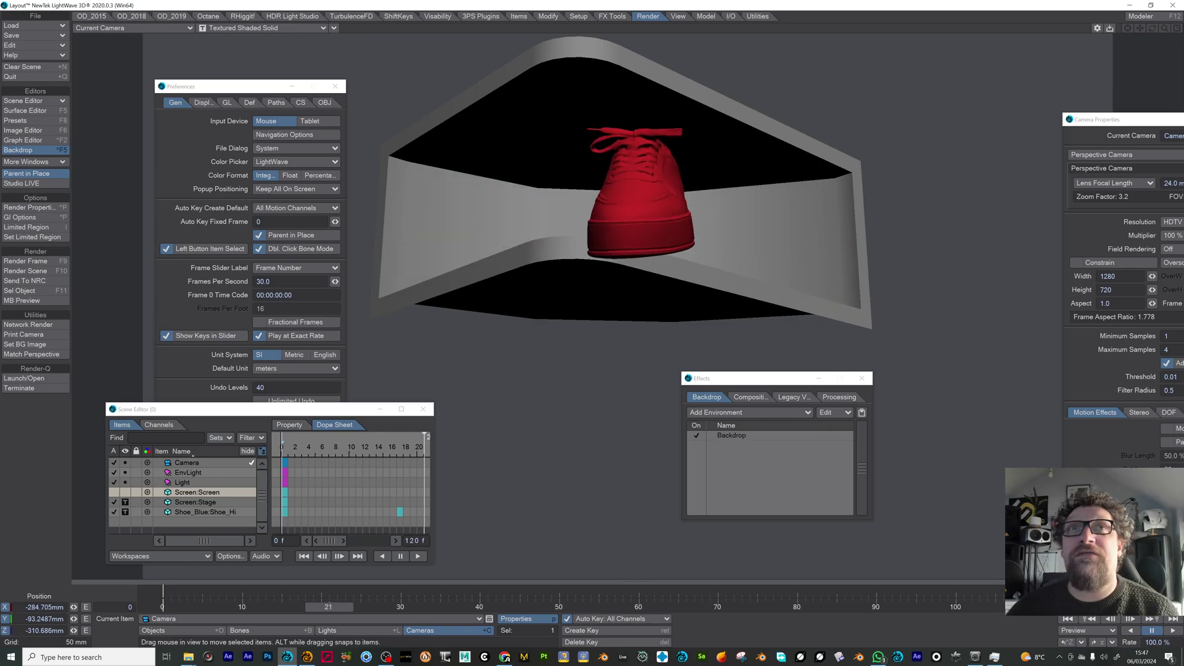
# Load screen_000.png in the Image Editor as a 120-frame Sequence image type.
pyautogui.click(29, 132)
pyautogui.moveTo(287, 107); pyautogui.dragTo(507, 108)
pyautogui.click(635, 132)
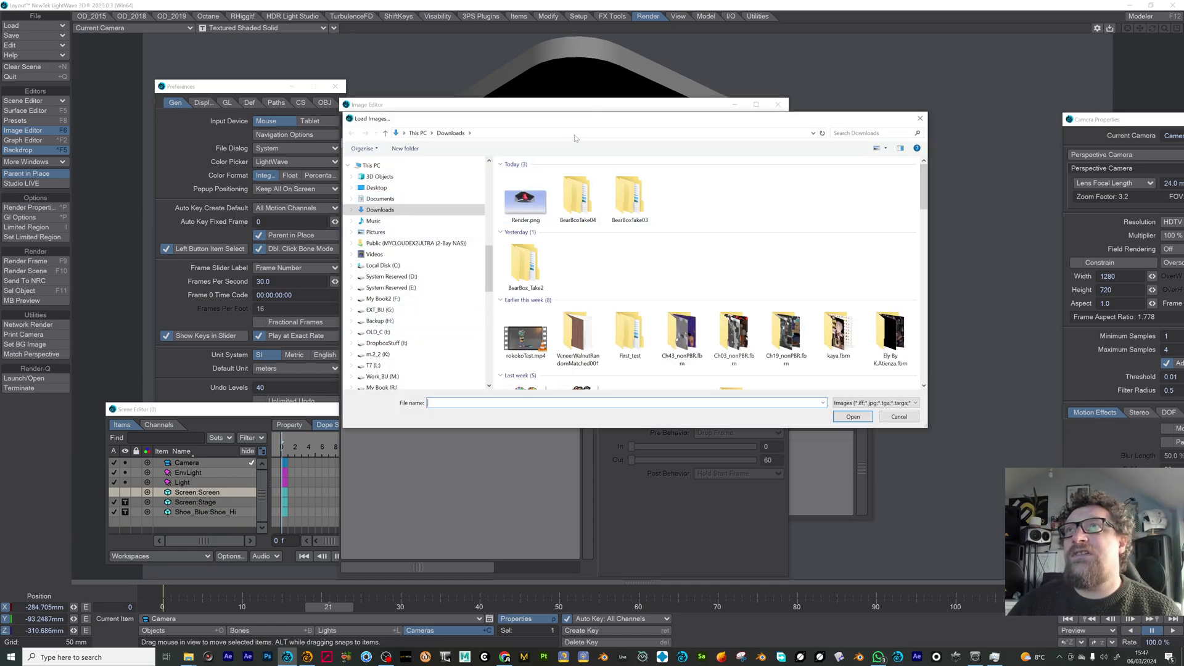
pyautogui.moveTo(579, 120); pyautogui.dragTo(0, 247)
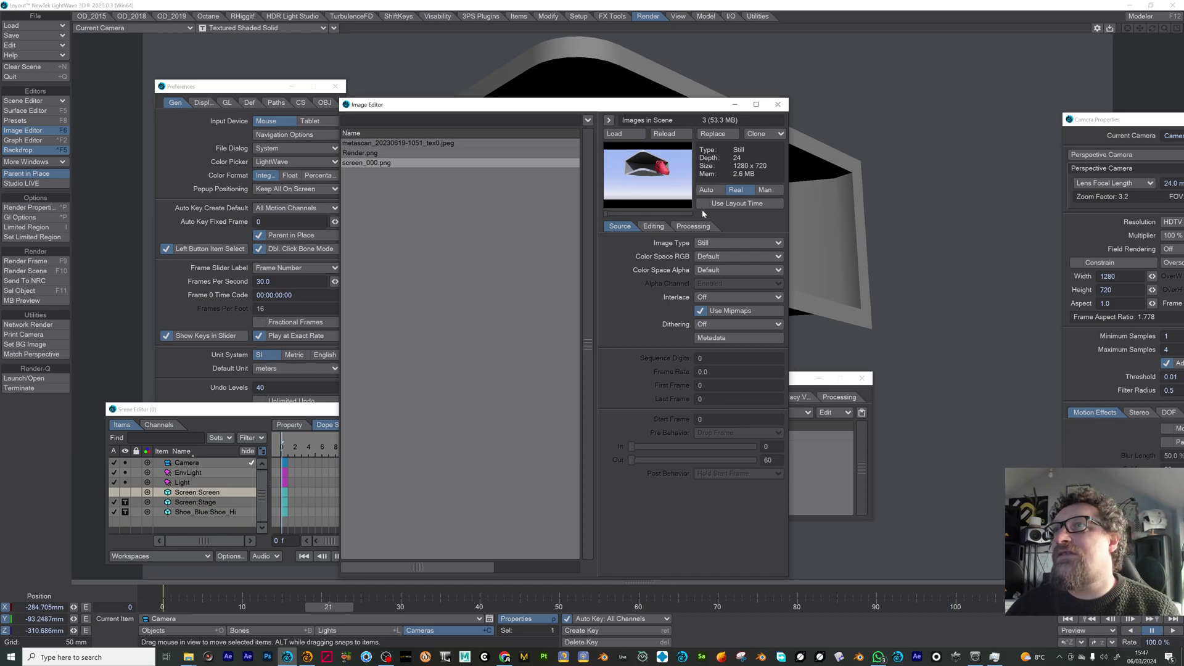
pyautogui.click(706, 242)
pyautogui.click(709, 253)
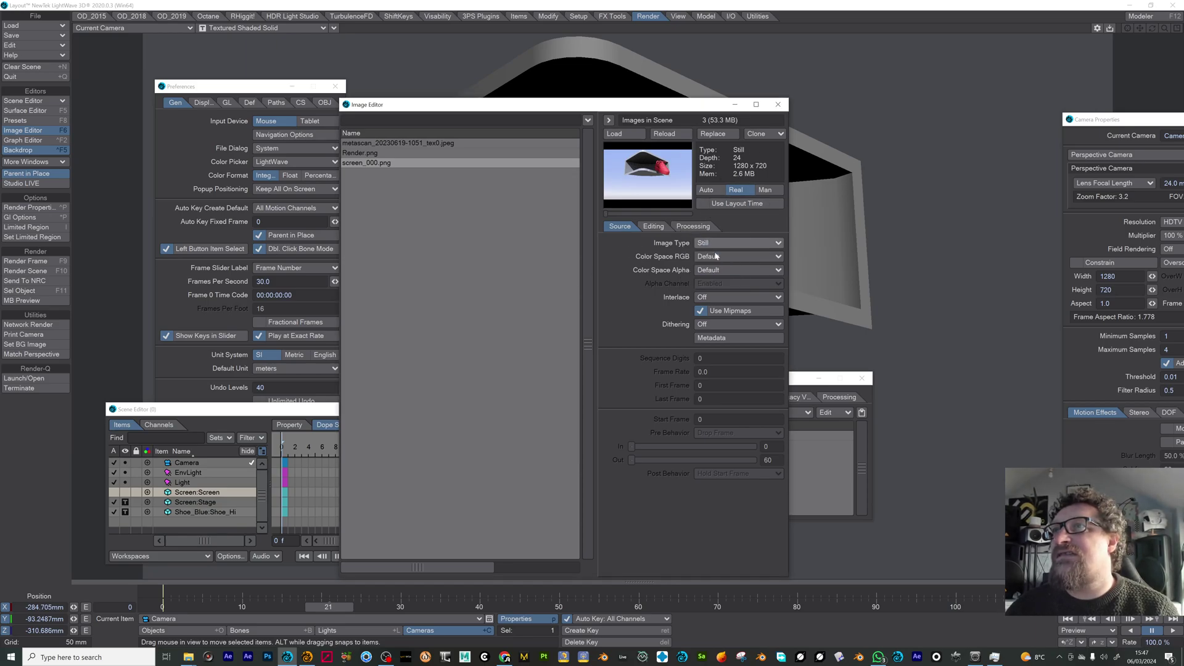
pyautogui.moveTo(604, 216)
pyautogui.mouseDown()
pyautogui.moveTo(668, 216)
pyautogui.moveTo(606, 213)
pyautogui.mouseUp()
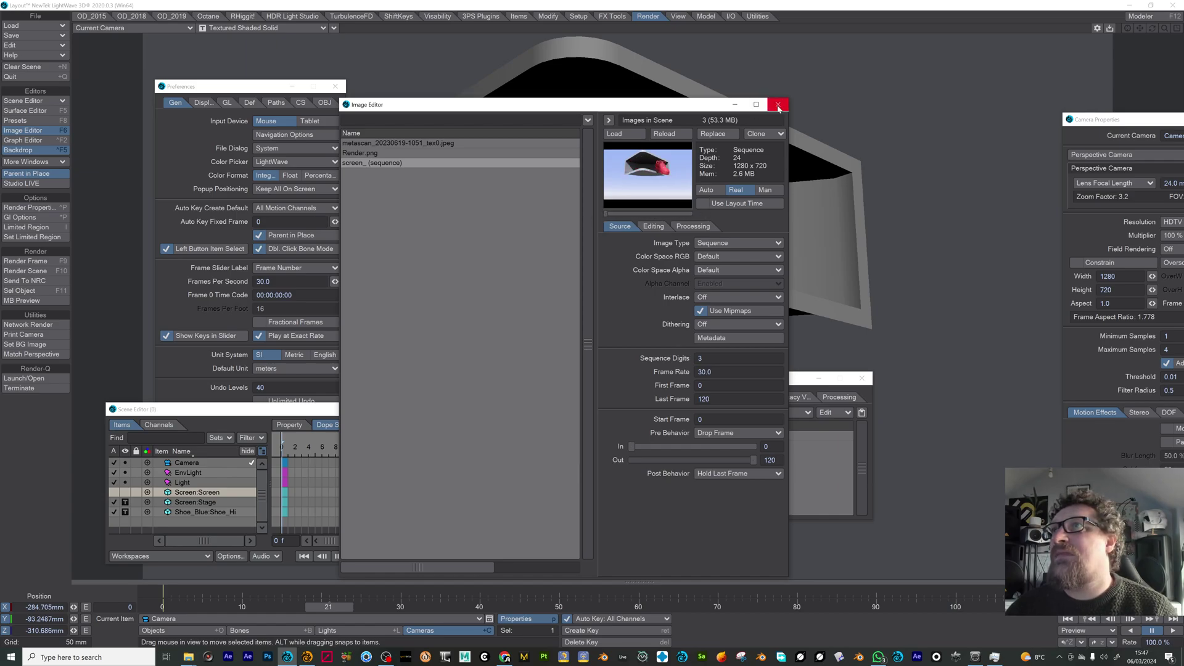
pyautogui.click(778, 104)
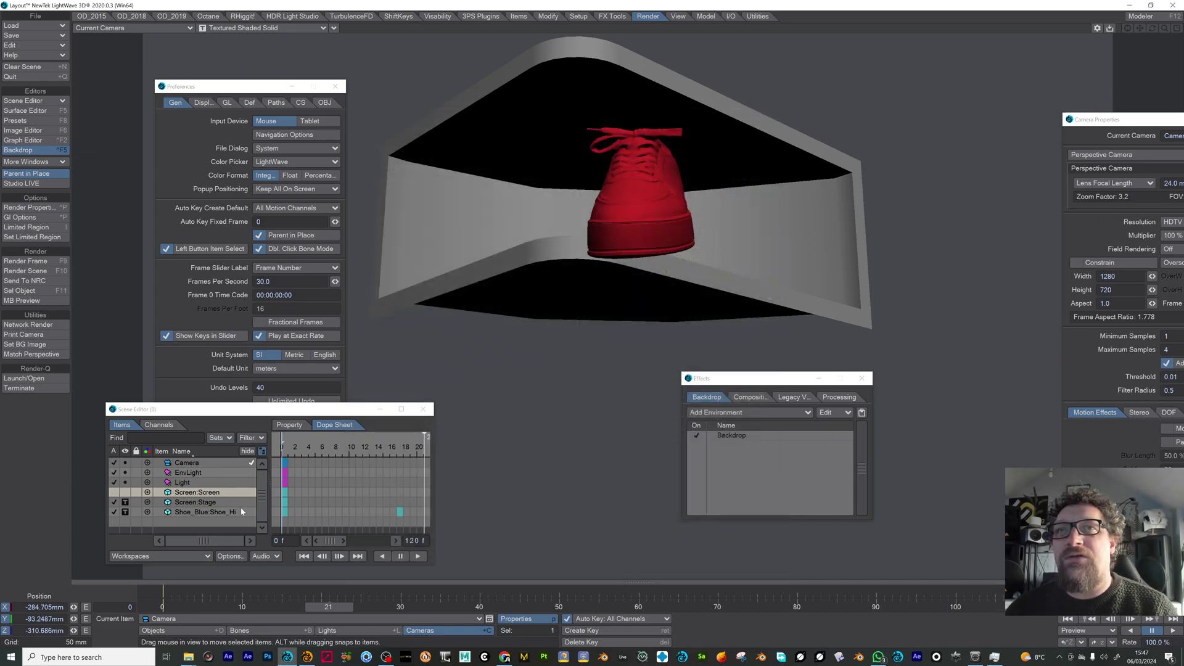
# Display Screen:Stage only as a bounding box.
pyautogui.click(195, 505)
pyautogui.press('y')
pyautogui.click(115, 506)
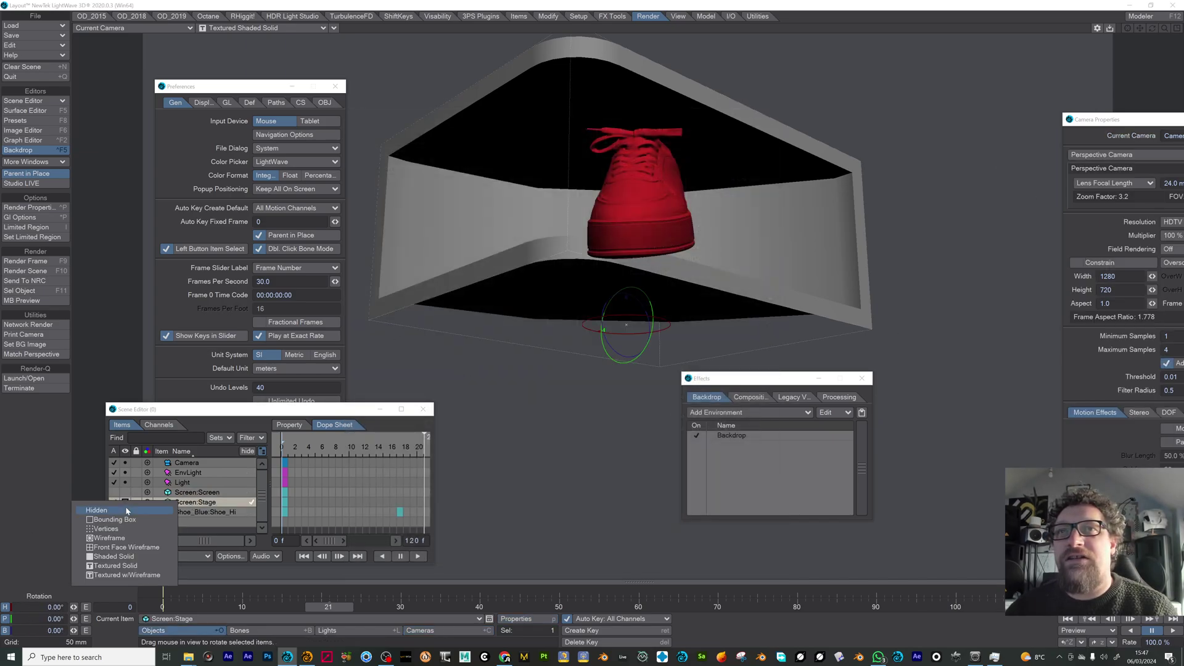
pyautogui.click(159, 511)
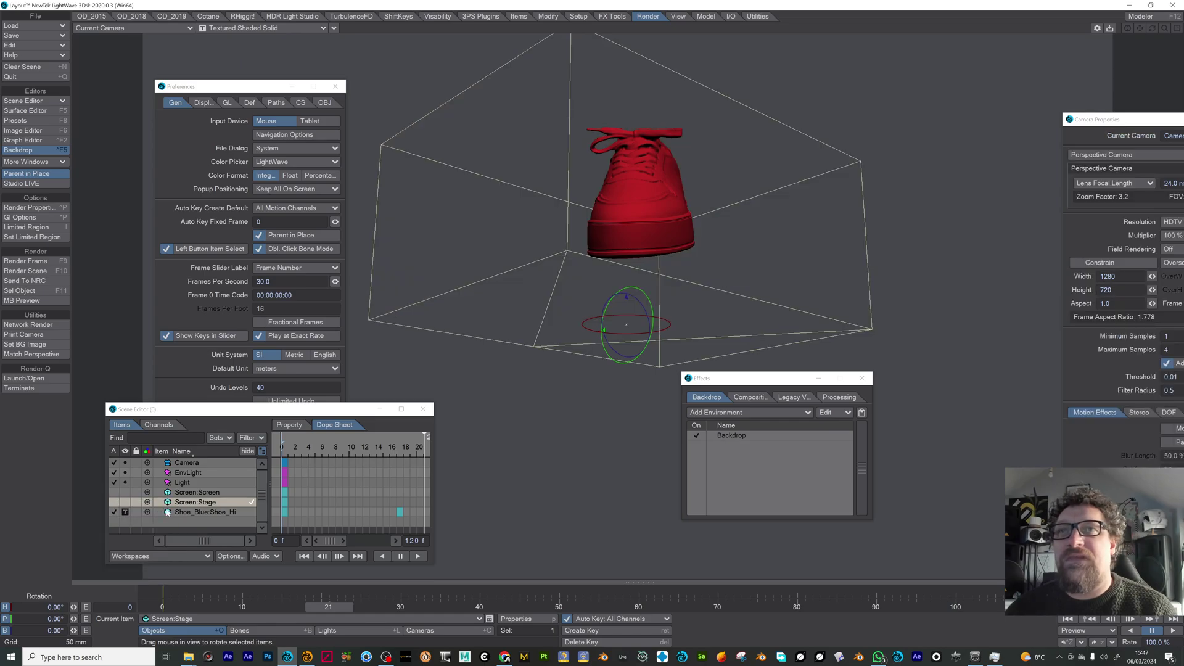
# Set the Shoe_Hi object to Bounding Box and hide it from the viewport.
pyautogui.click(148, 512)
pyautogui.click(229, 517)
pyautogui.click(215, 513)
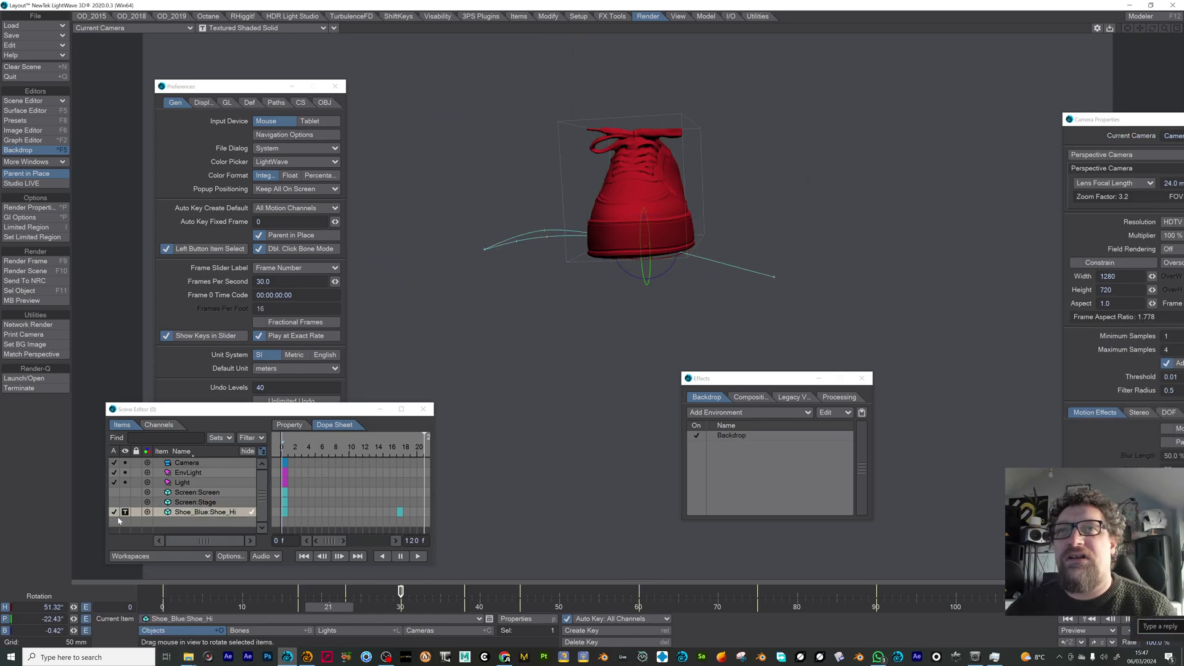
pyautogui.click(117, 513)
pyautogui.click(104, 520)
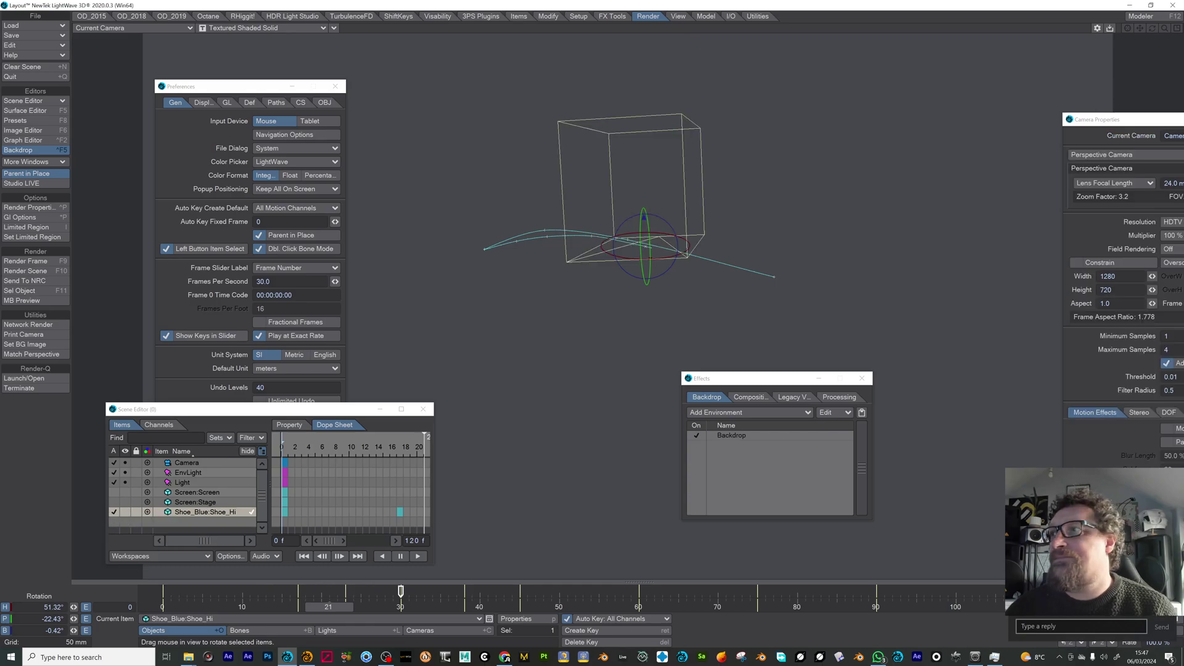
pyautogui.click(114, 513)
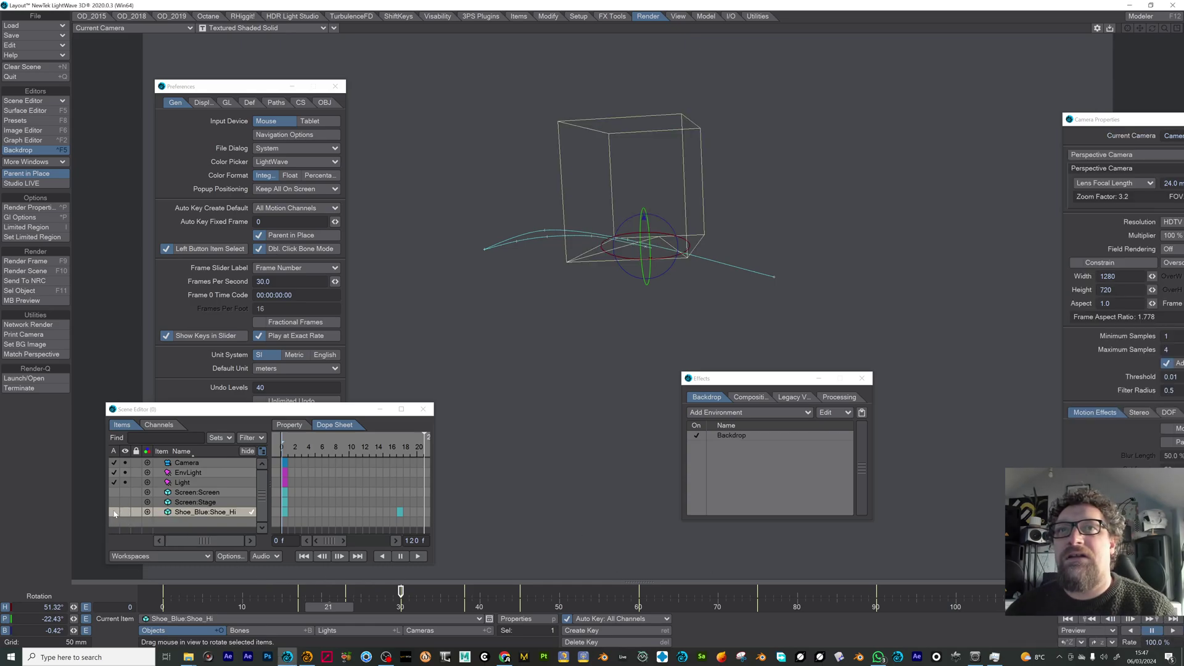
# Make Screen:Screen visible and display it as a Textured Shaded Solid.
pyautogui.click(220, 490)
pyautogui.click(115, 492)
pyautogui.click(125, 492)
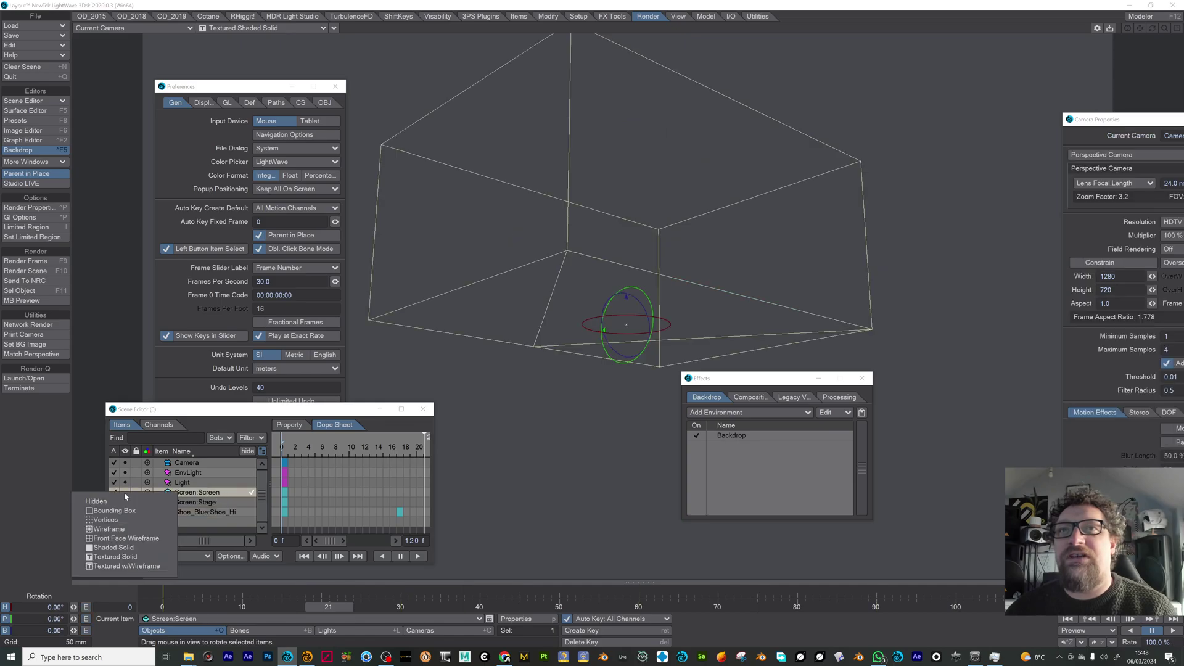
pyautogui.click(136, 557)
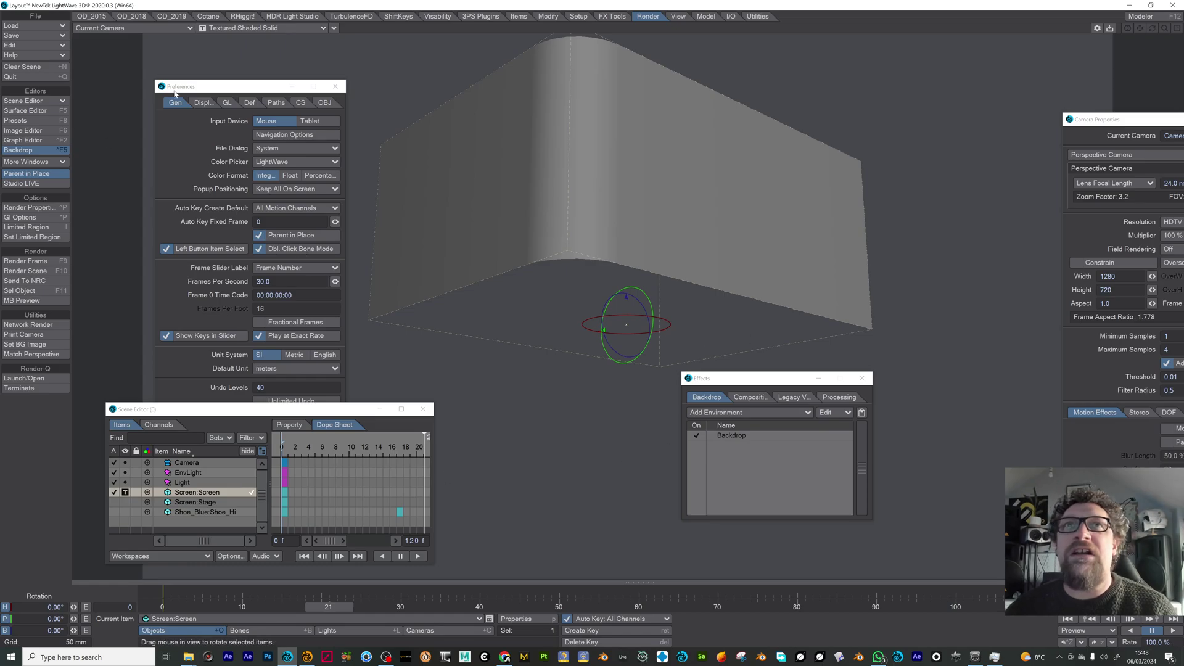
# Raise the Screen surface's Luminosity to 100% in the Surface Editor.
pyautogui.press('F5')
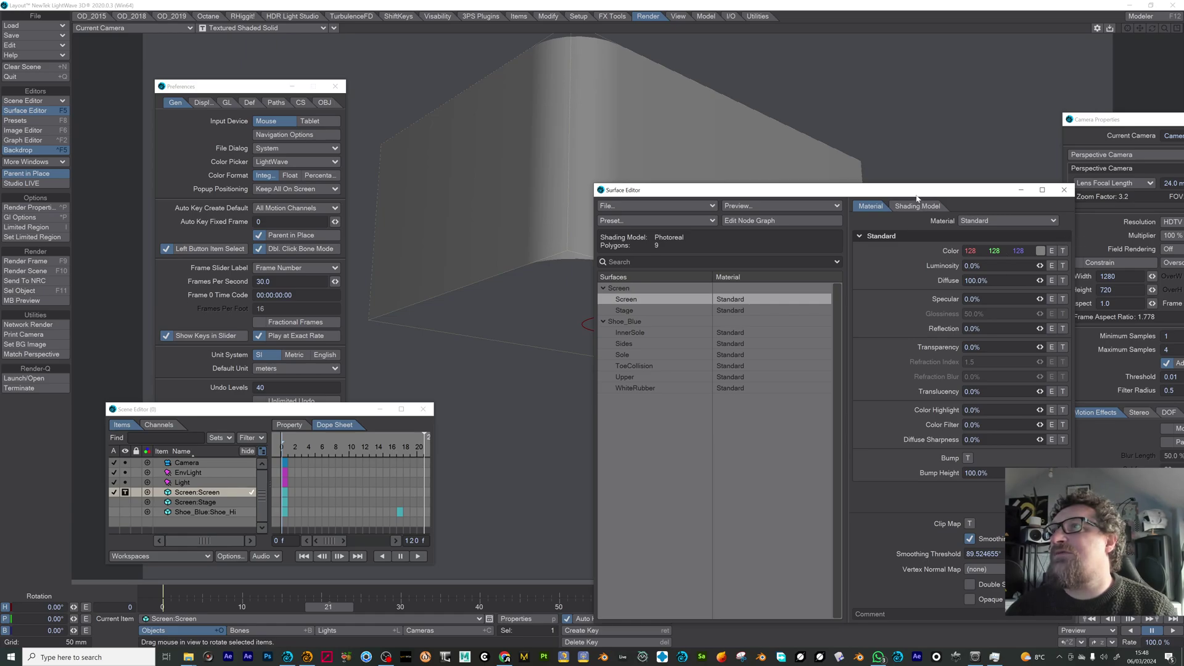
pyautogui.moveTo(917, 197); pyautogui.dragTo(880, 166)
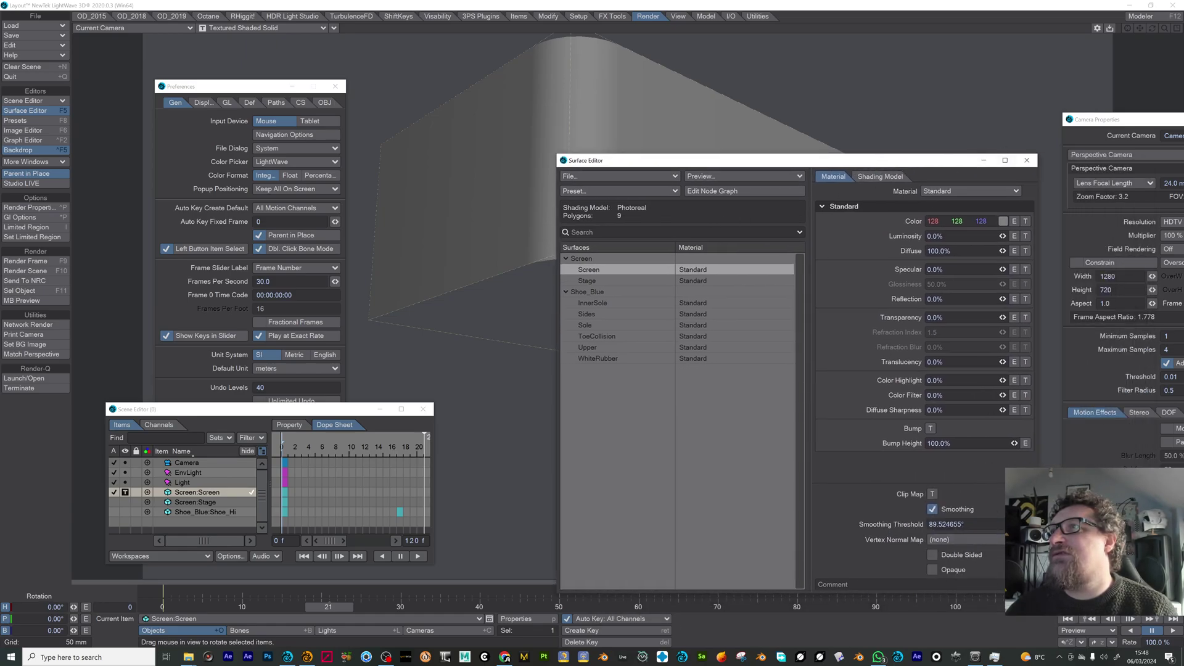
pyautogui.moveTo(1003, 236); pyautogui.dragTo(950, 252)
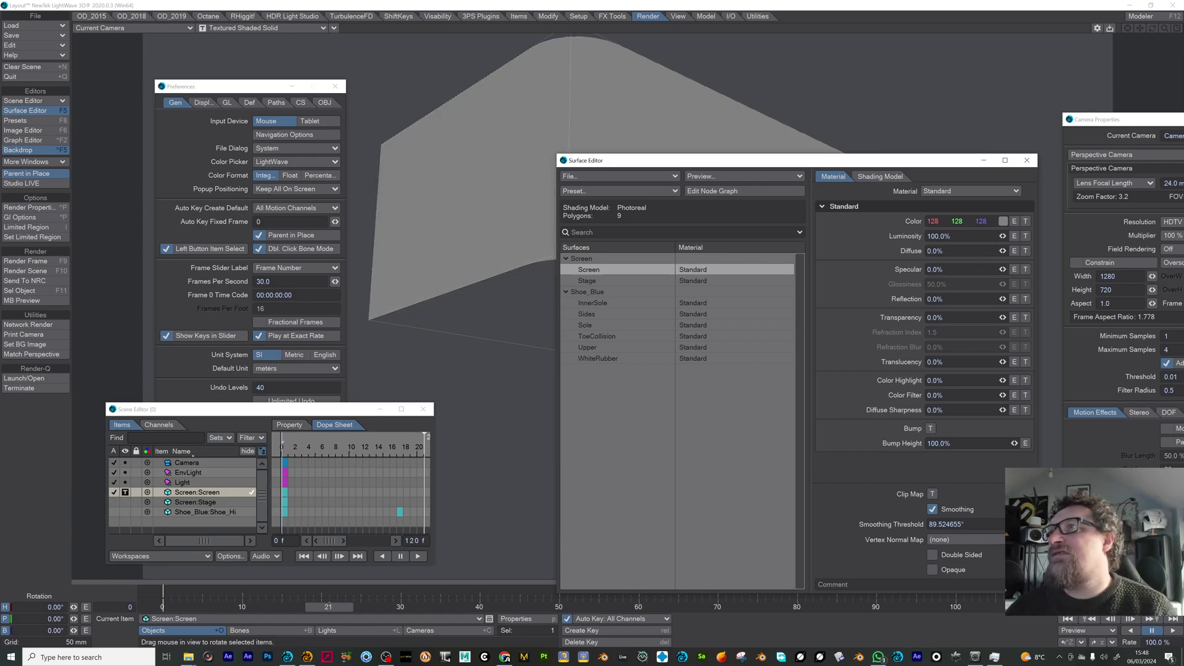
# Texture the Screen colour with the screen_ image sequence using Front projection.
pyautogui.click(1025, 222)
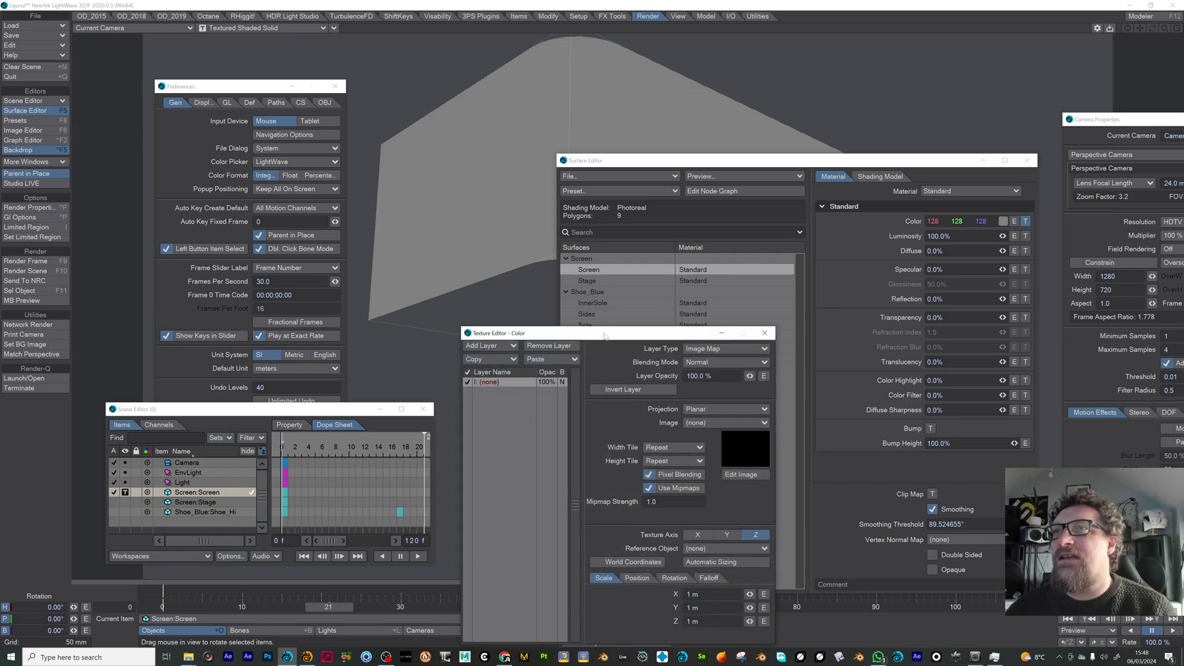
pyautogui.moveTo(605, 336); pyautogui.dragTo(549, 254)
pyautogui.click(658, 341)
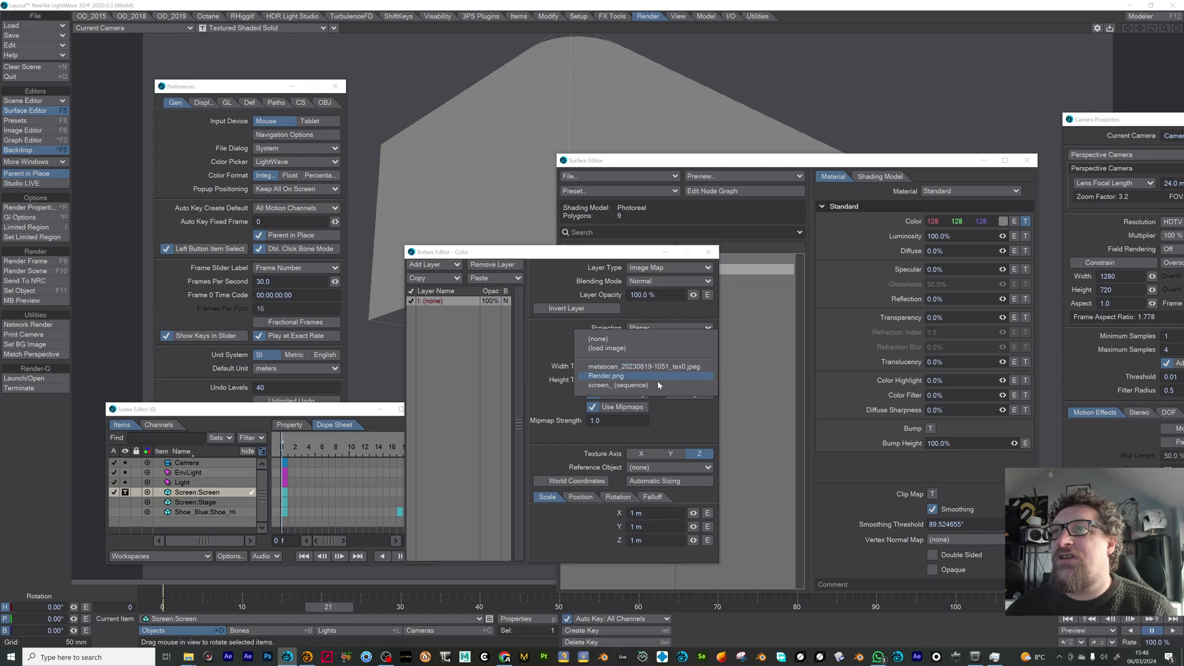
pyautogui.click(657, 384)
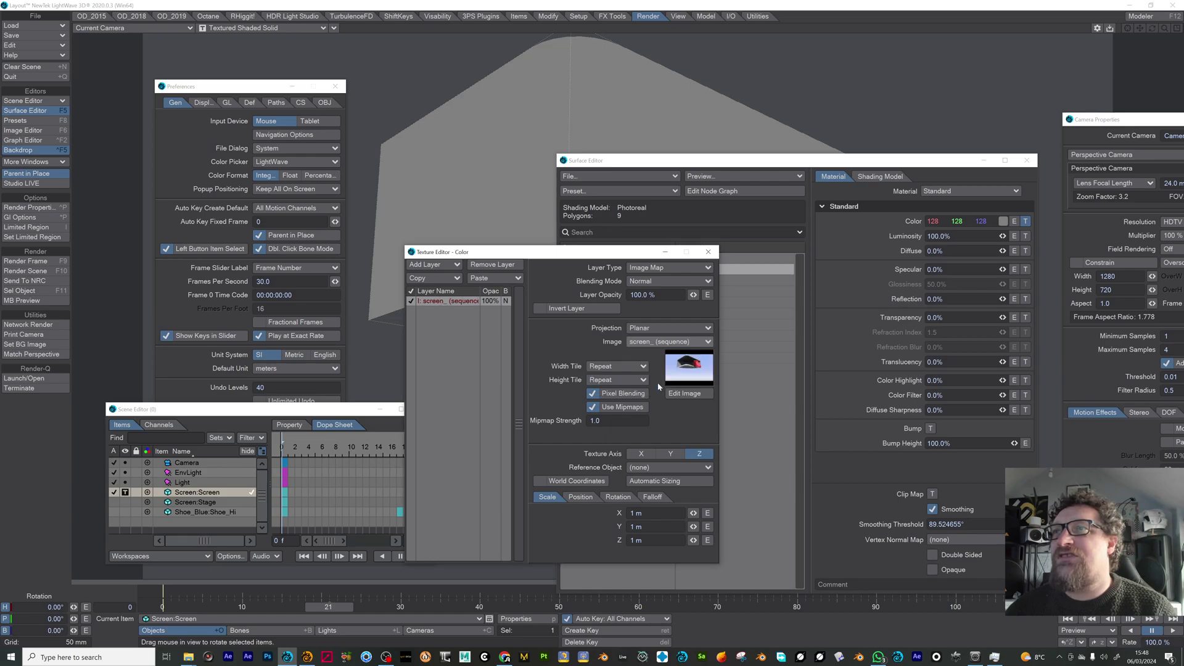
pyautogui.click(644, 330)
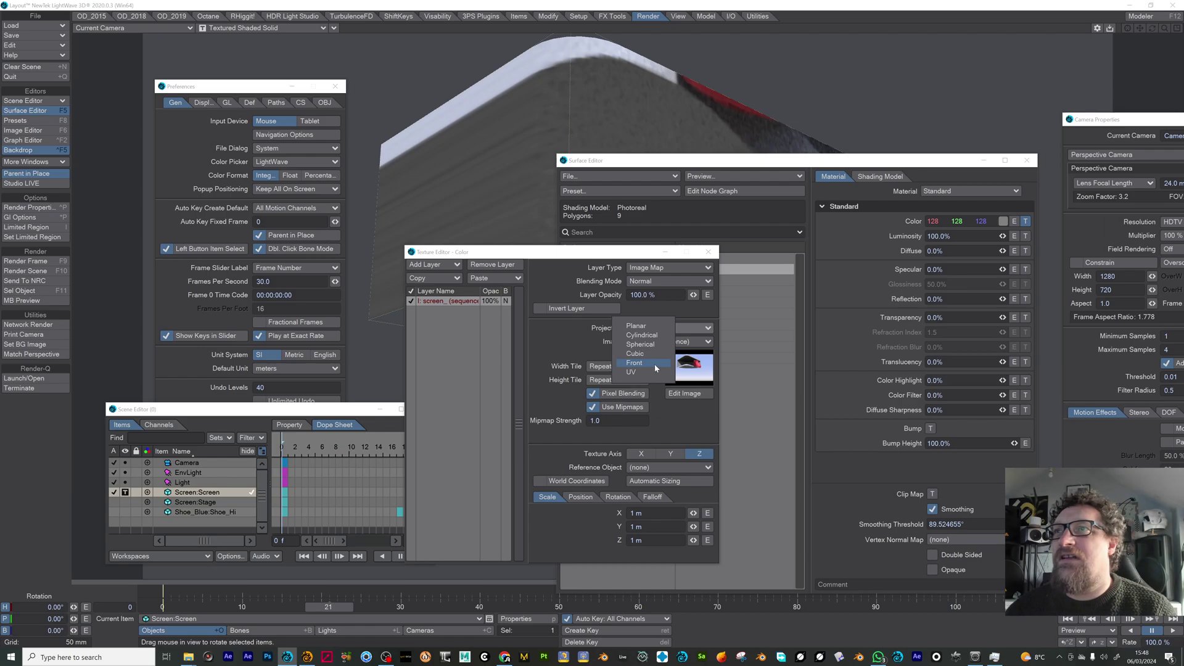
pyautogui.click(655, 363)
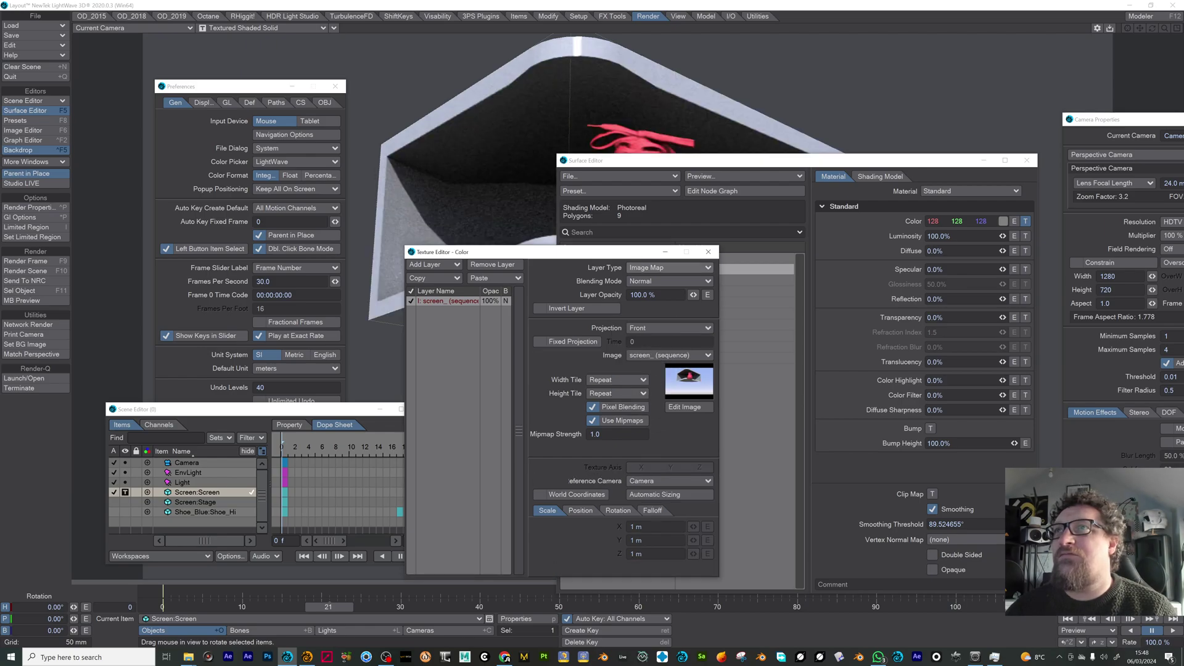
pyautogui.click(708, 253)
pyautogui.click(1026, 161)
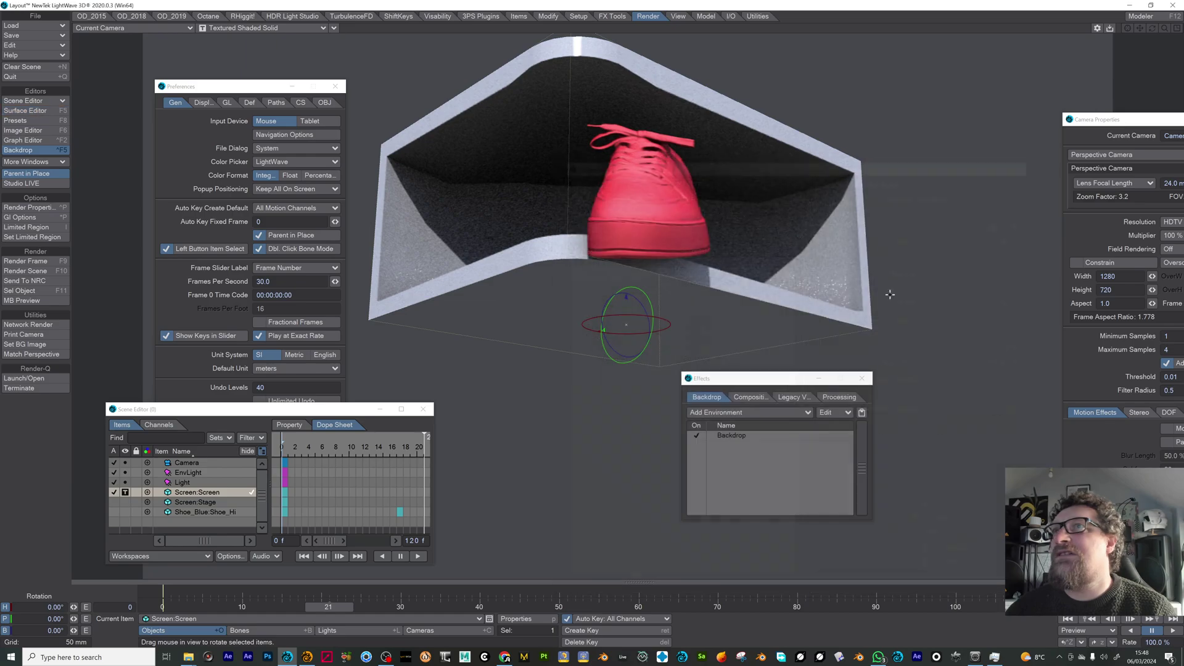
# Preview the projected shoe in VPR at frames 55, 72 and 90, then return to shaded view.
pyautogui.moveTo(340, 605); pyautogui.dragTo(1072, 606)
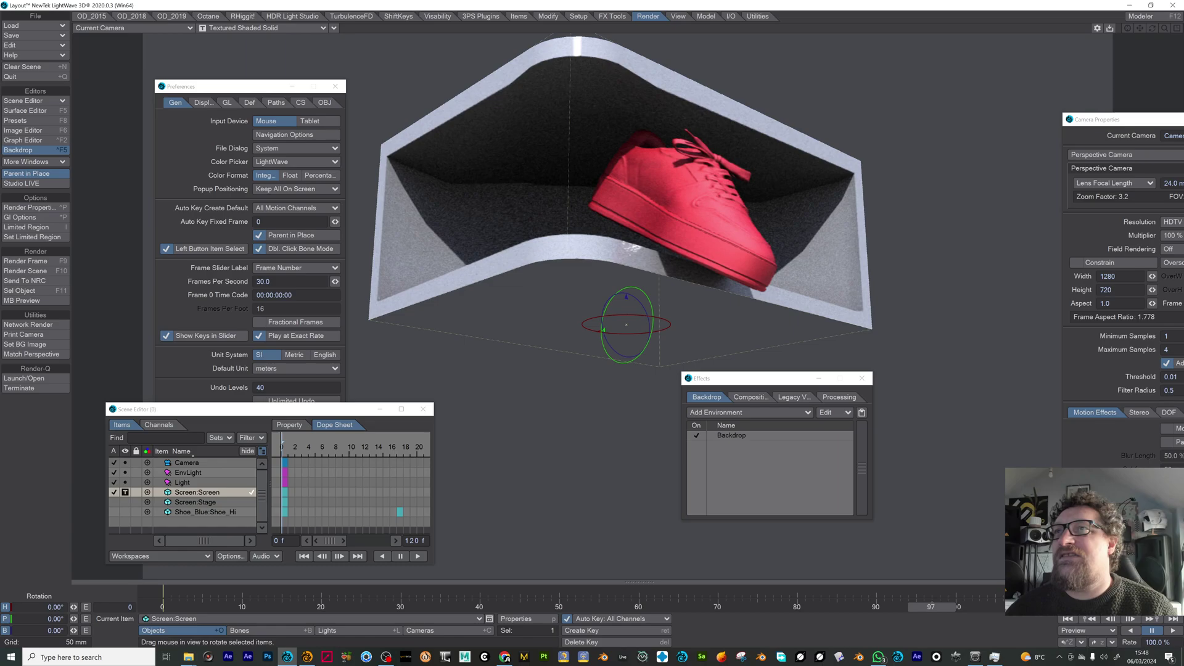
pyautogui.moveTo(931, 607); pyautogui.dragTo(765, 604)
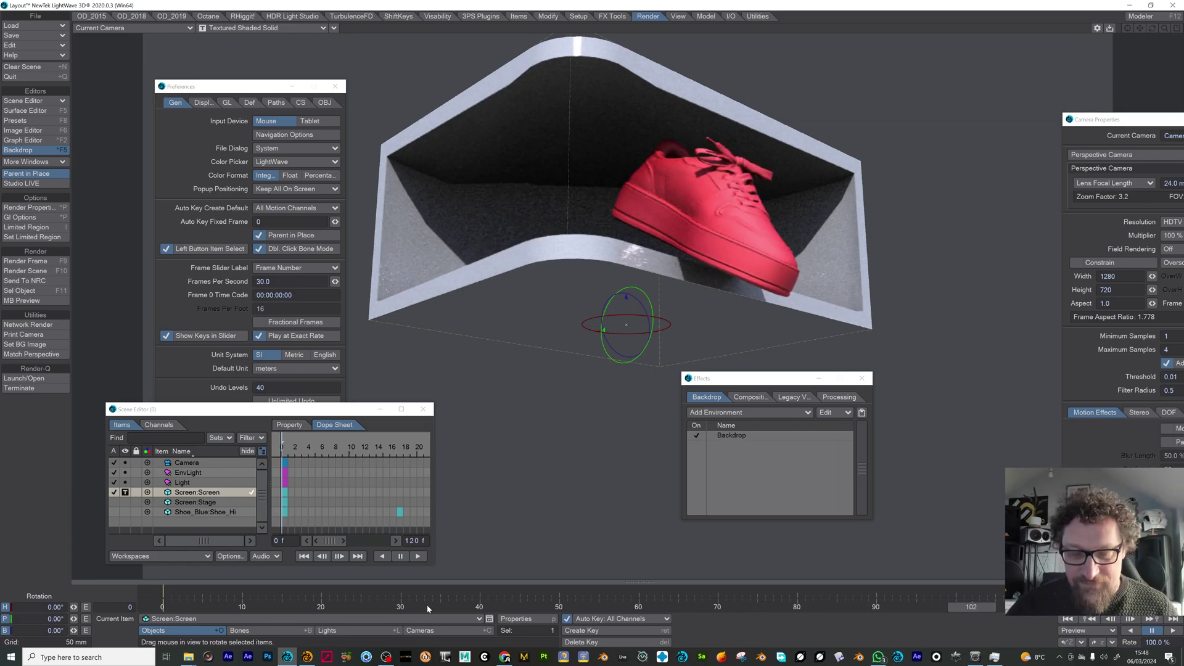
pyautogui.hotkey('ctrl', 'F9')
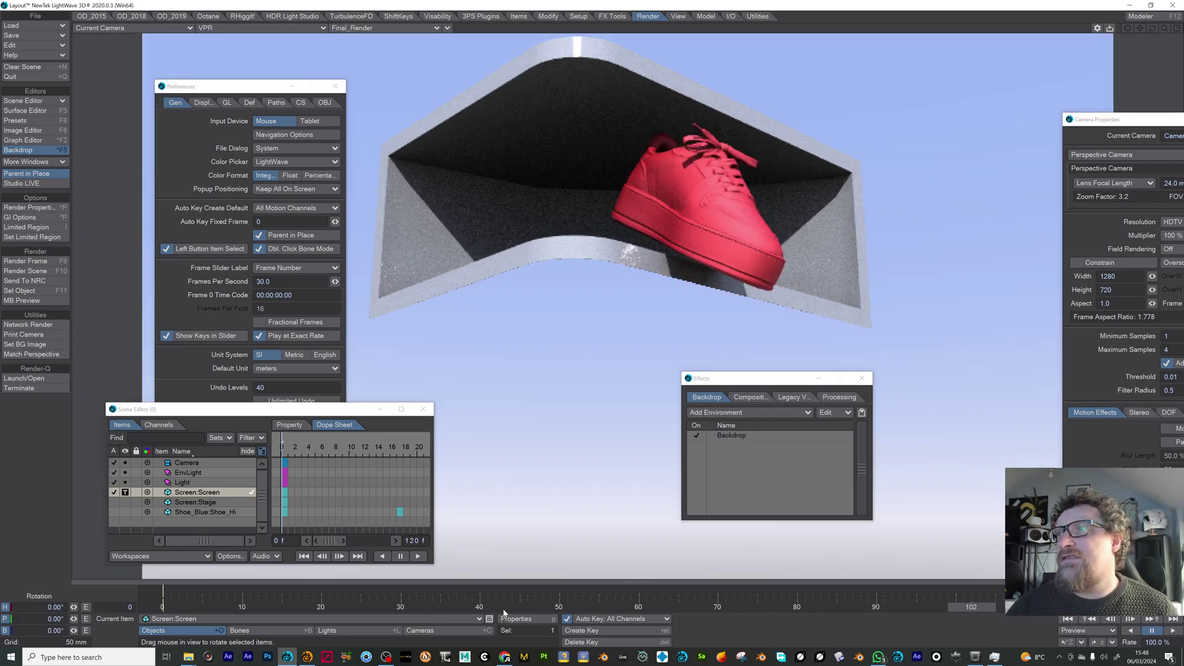
pyautogui.moveTo(971, 607); pyautogui.dragTo(599, 607)
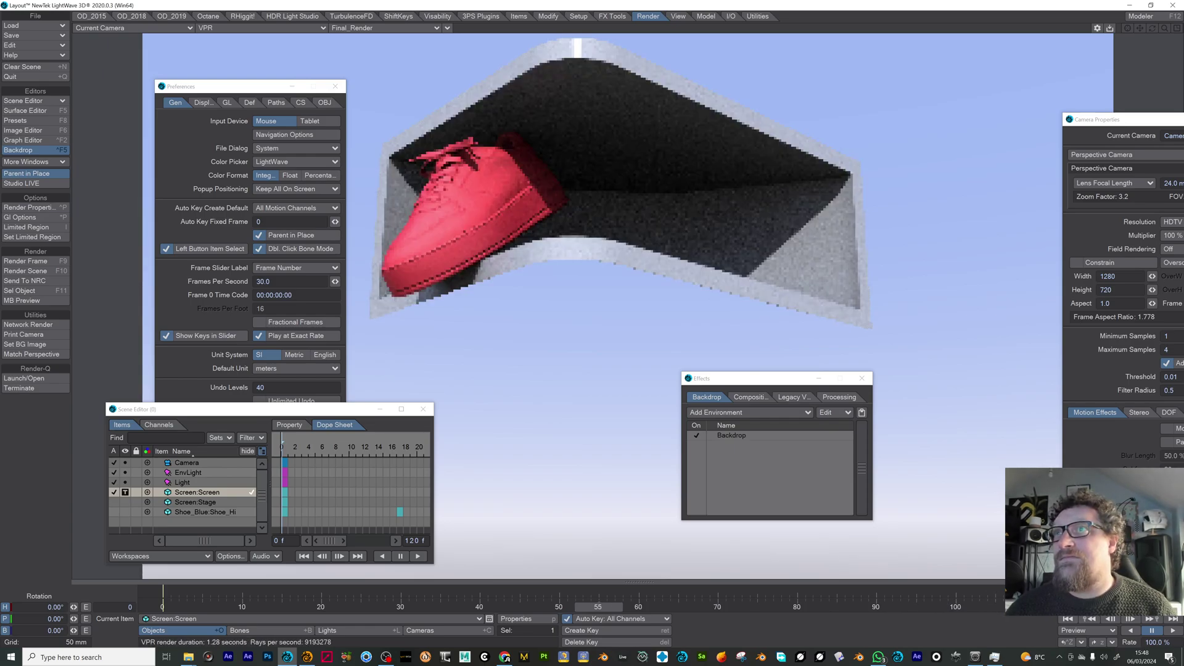
pyautogui.click(738, 604)
pyautogui.click(875, 607)
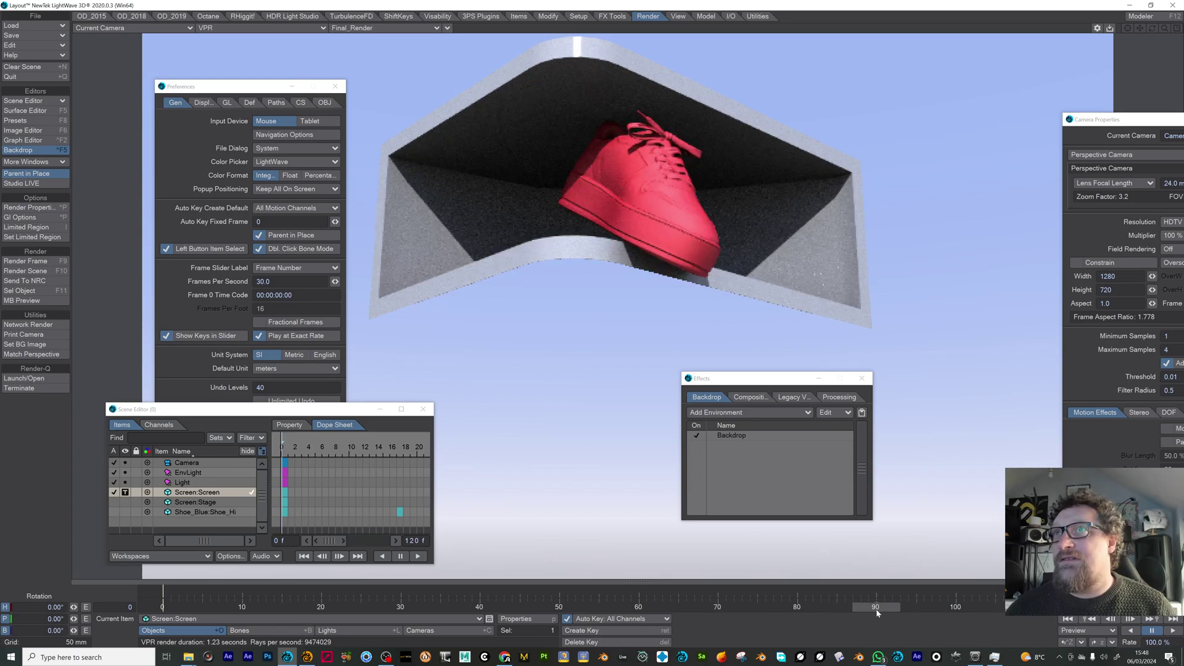
pyautogui.hotkey('ctrl', 'F9')
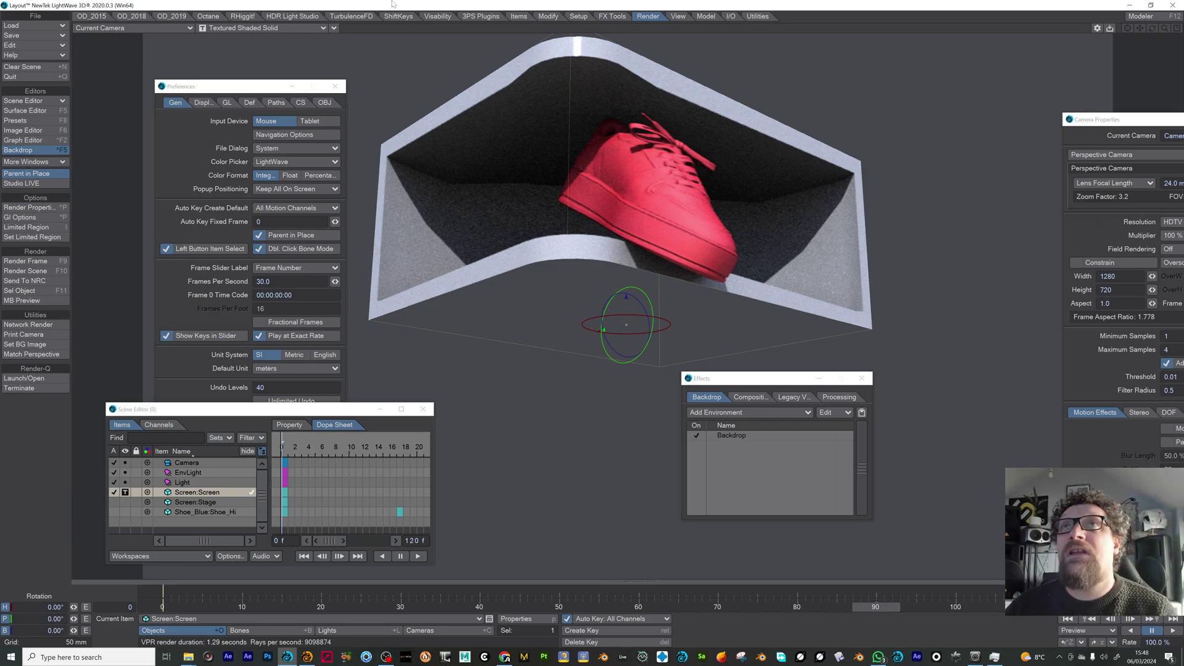
pyautogui.click(518, 17)
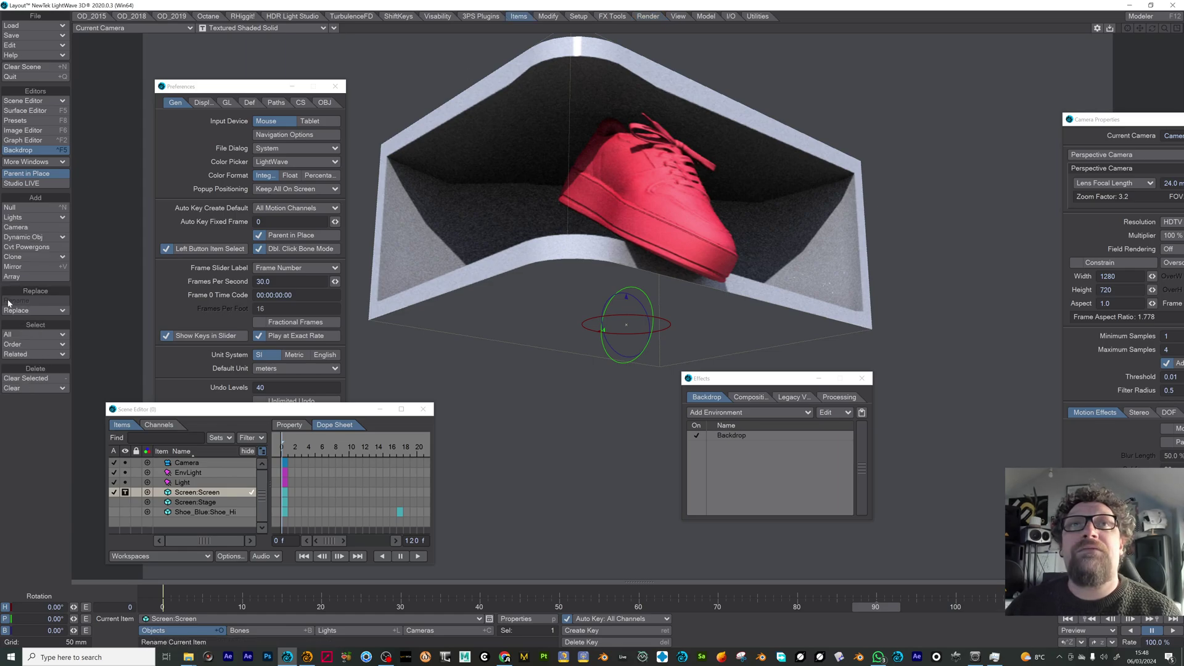
# Add a camera named 'Bake' and switch its camera type to Surface Baking Camera.
pyautogui.click(16, 227)
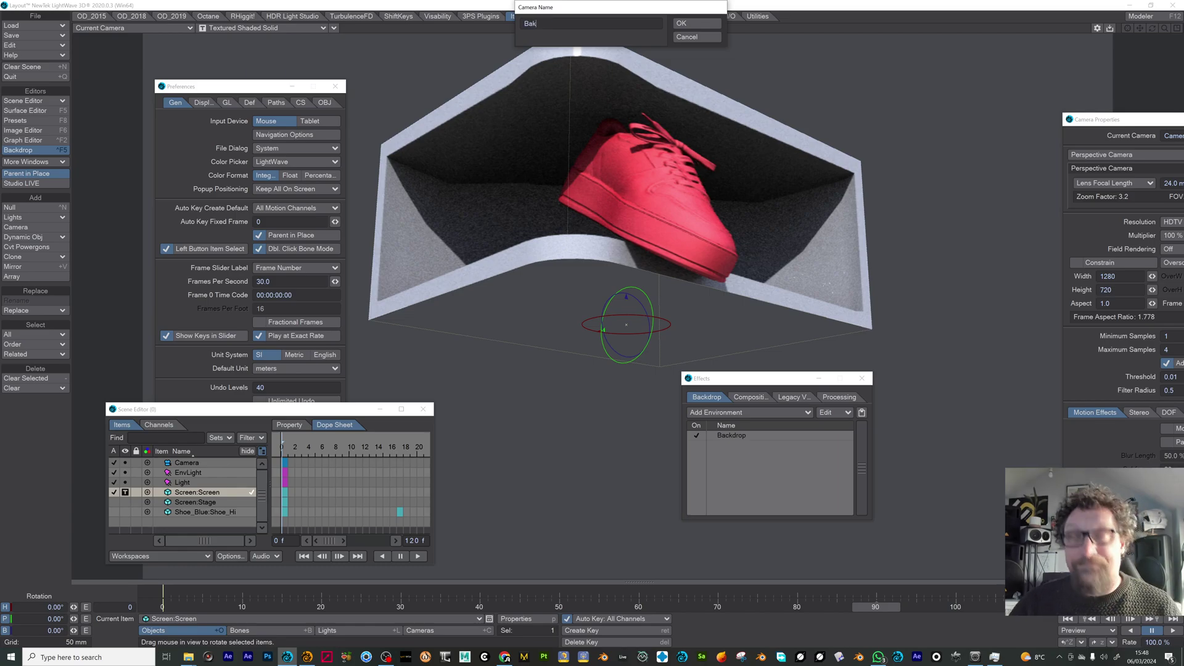
pyautogui.write('Bake')
pyautogui.press('Return')
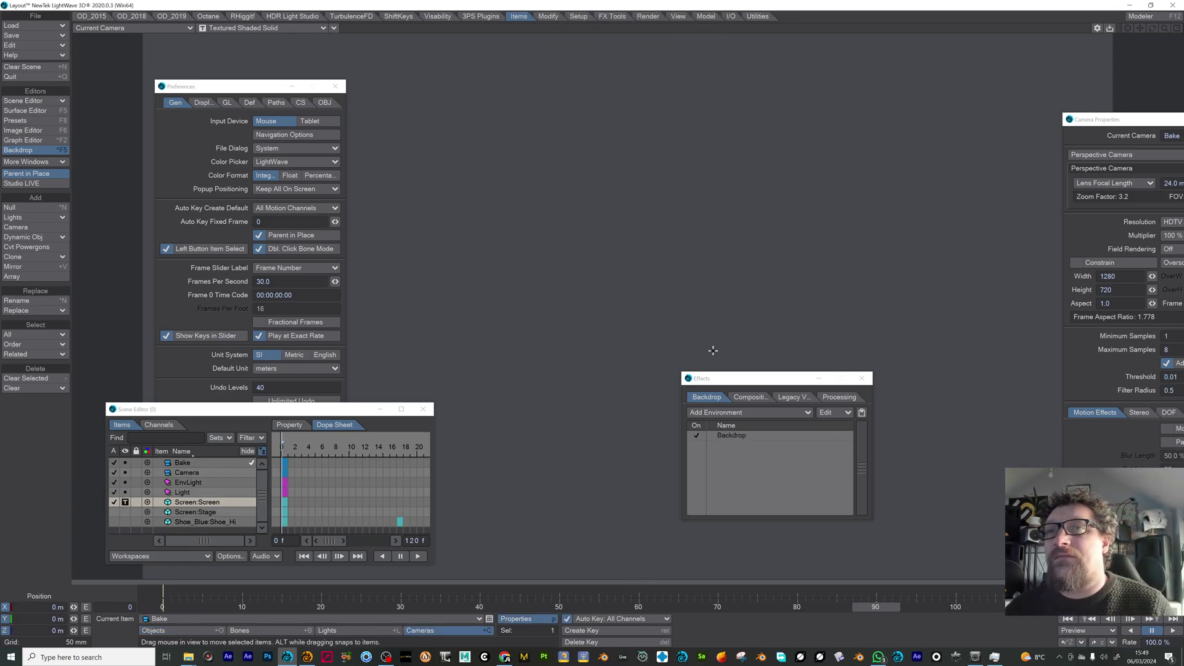
pyautogui.click(531, 619)
pyautogui.click(531, 619)
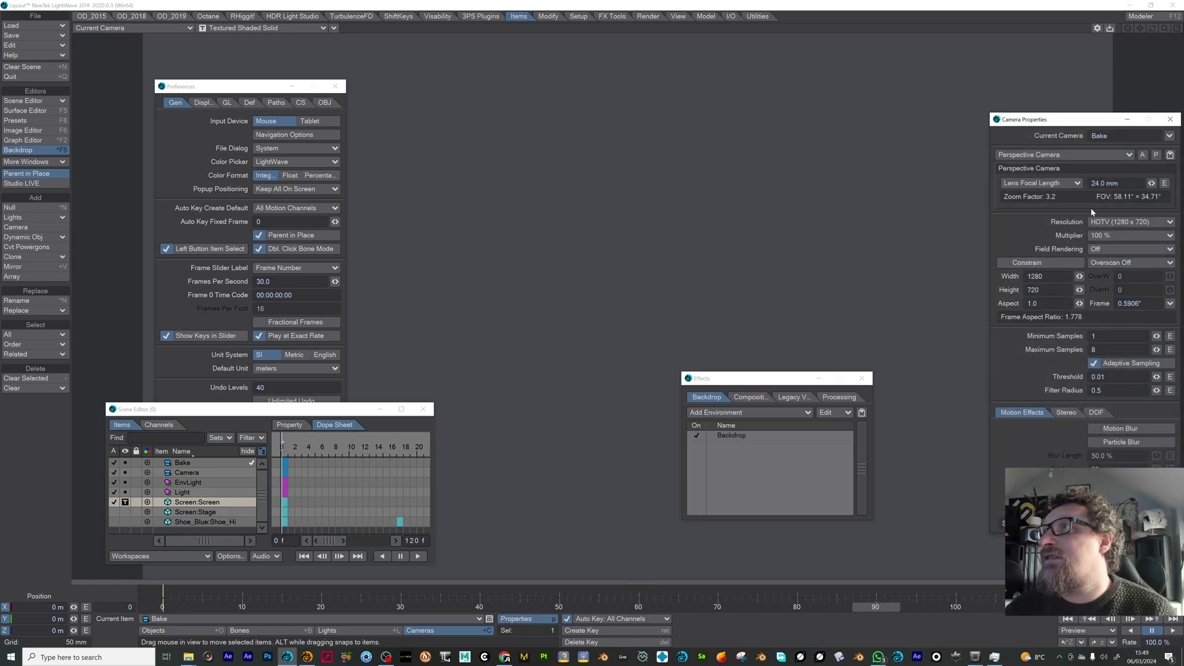
pyautogui.click(1063, 154)
pyautogui.click(1048, 213)
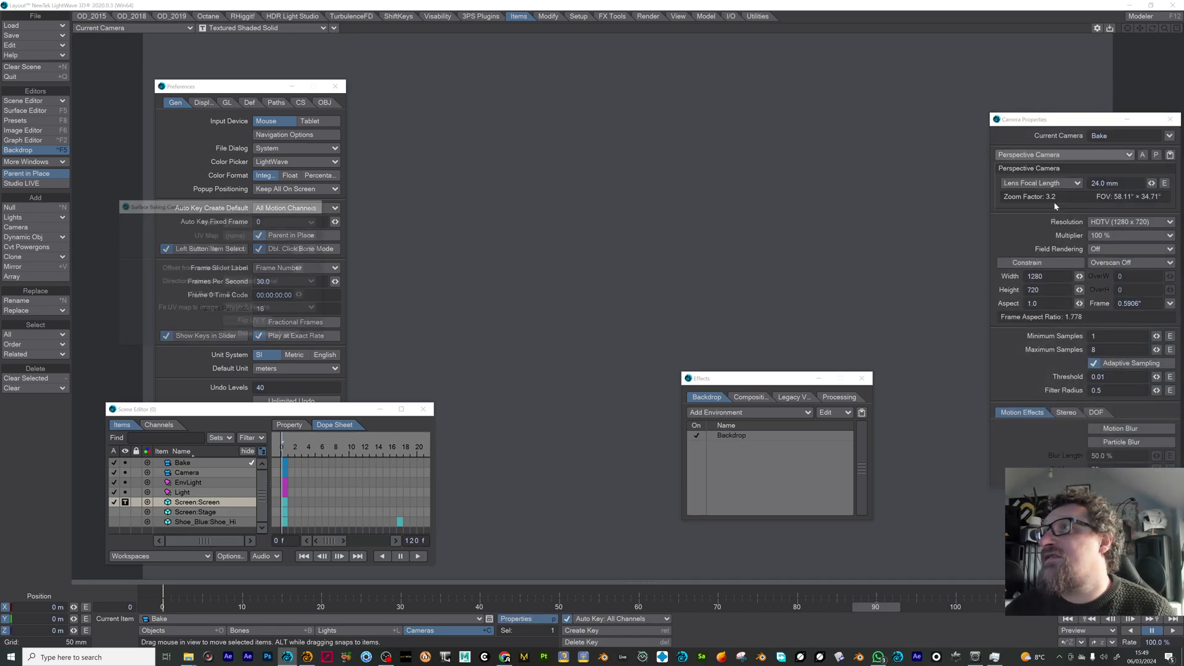
# Set the baking camera to bake the Screen:Screen mesh through the Texture 1 UV map.
pyautogui.moveTo(233, 210); pyautogui.dragTo(671, 217)
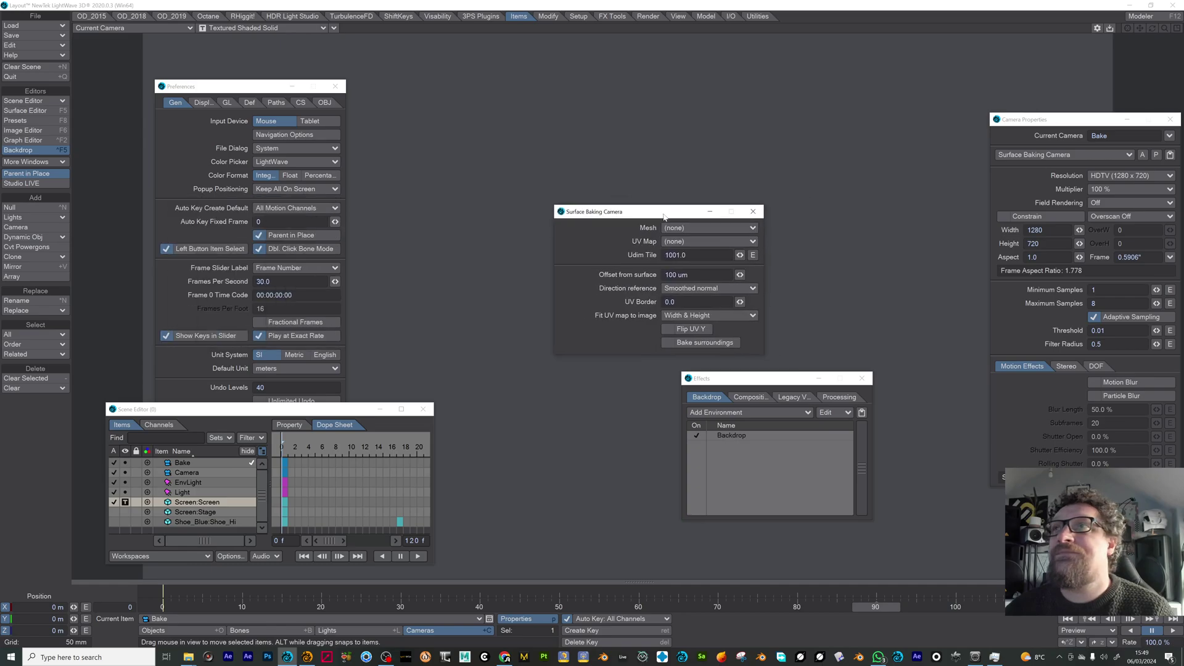
pyautogui.click(701, 228)
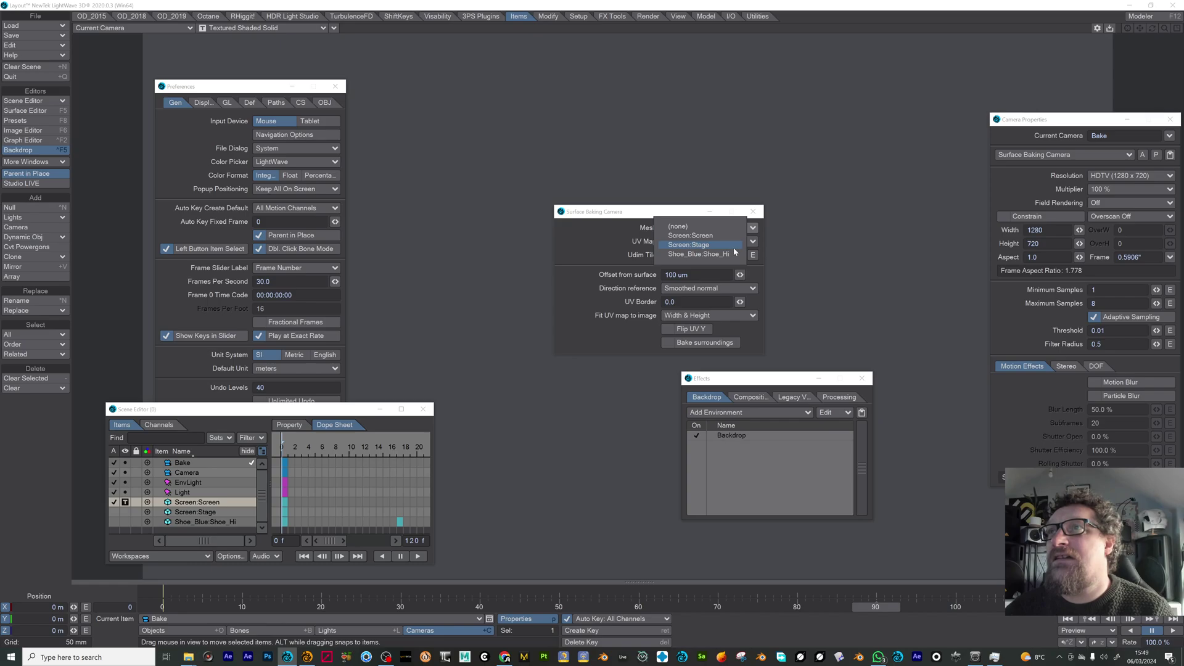
pyautogui.click(730, 235)
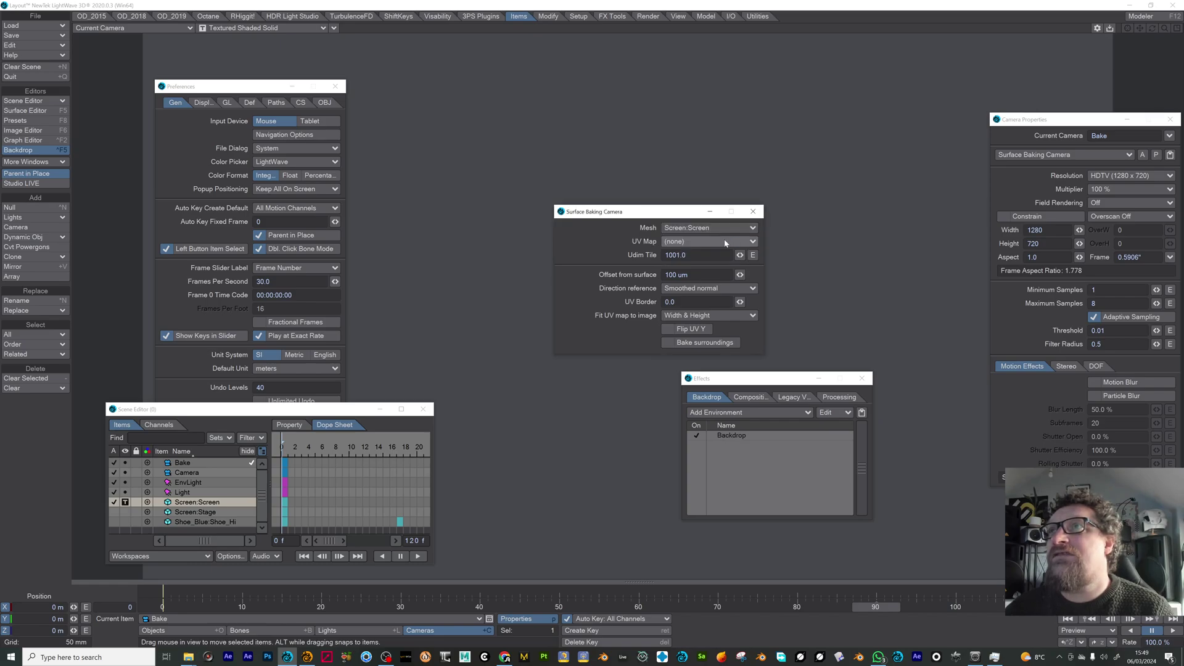
pyautogui.click(701, 241)
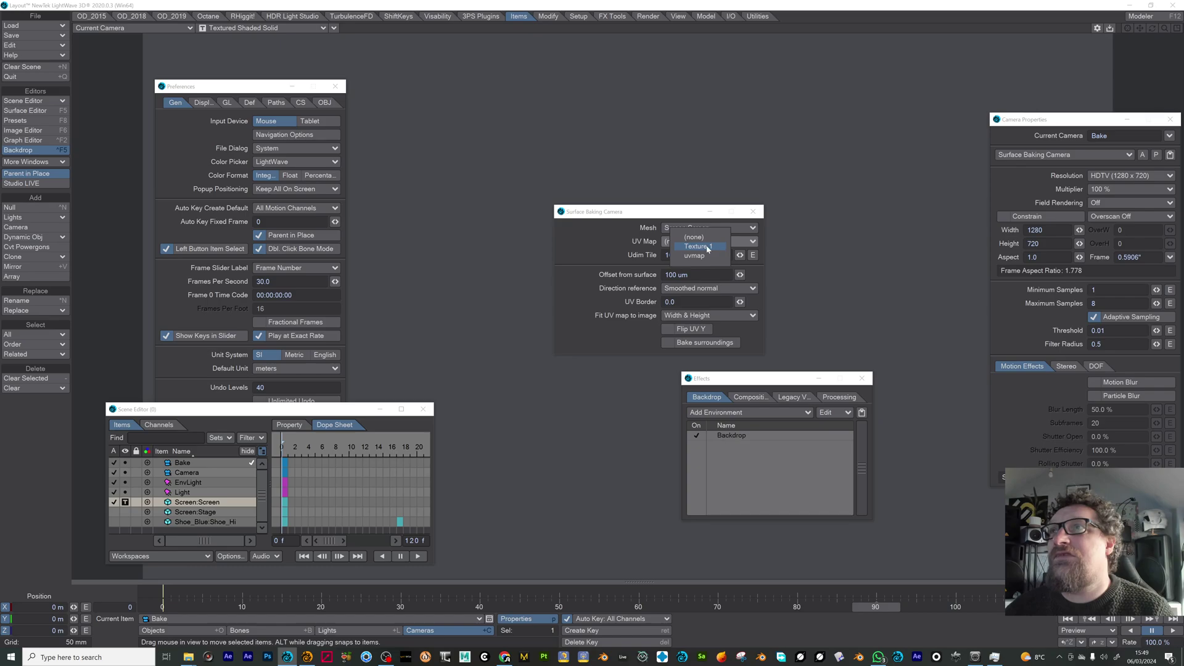
pyautogui.click(715, 247)
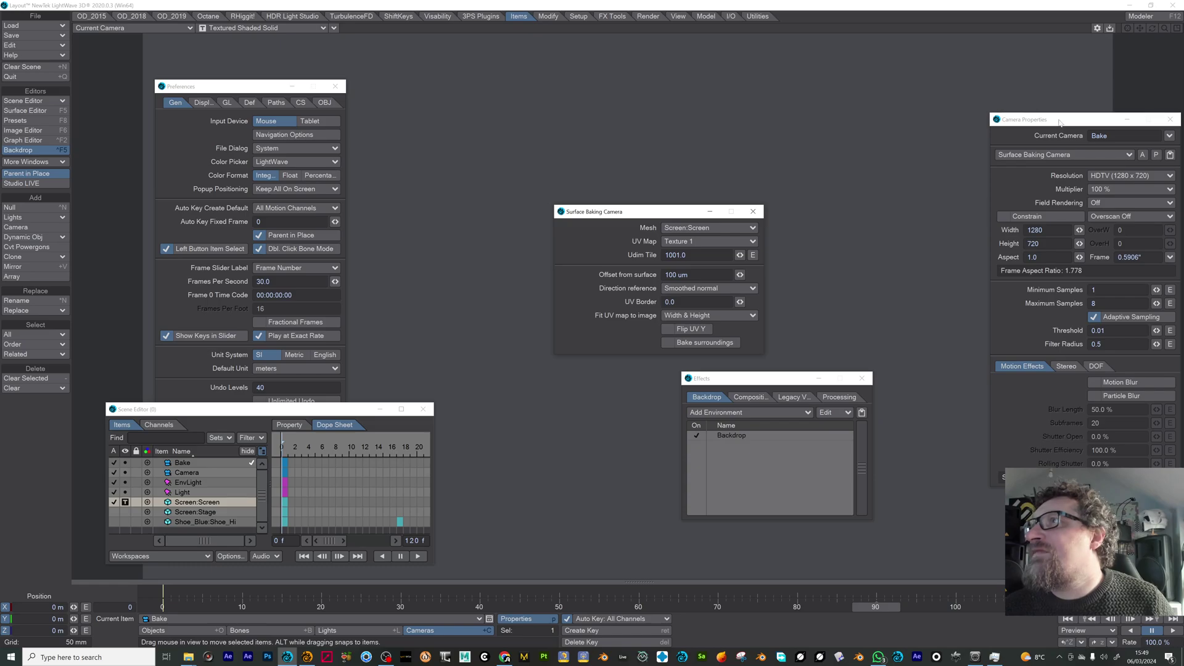
# Set the Bake camera resolution to 1920 x 1080 and turn on the VPR preview.
pyautogui.moveTo(1056, 120); pyautogui.dragTo(889, 143)
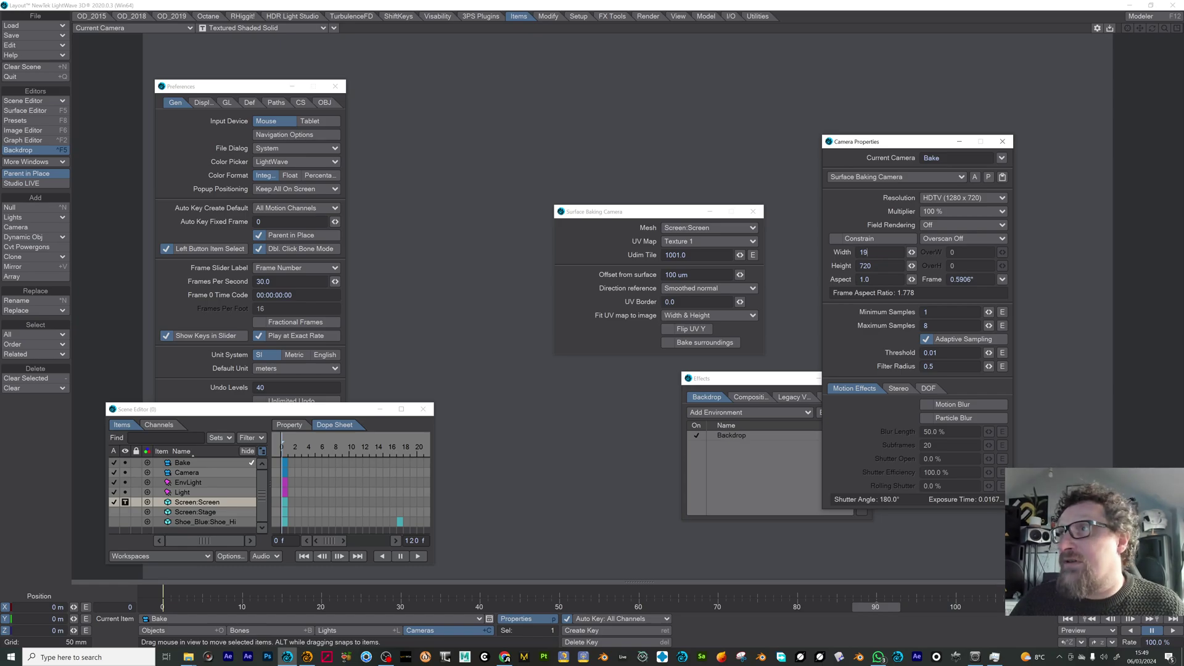
pyautogui.press('Tab')
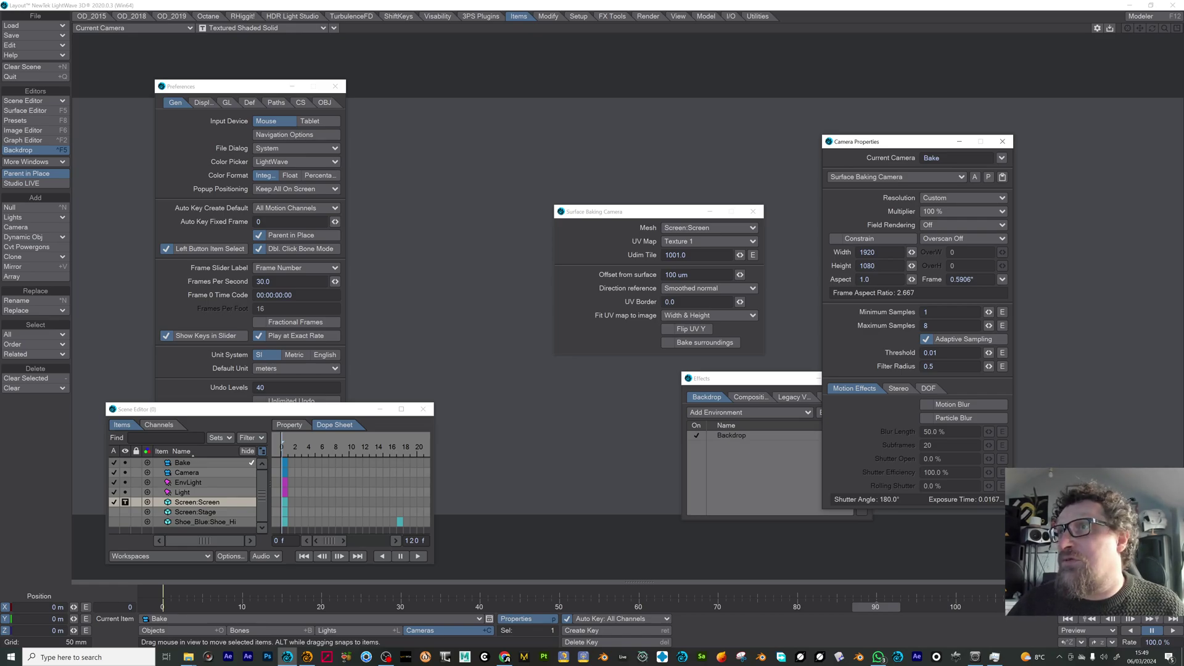
pyautogui.press('Return')
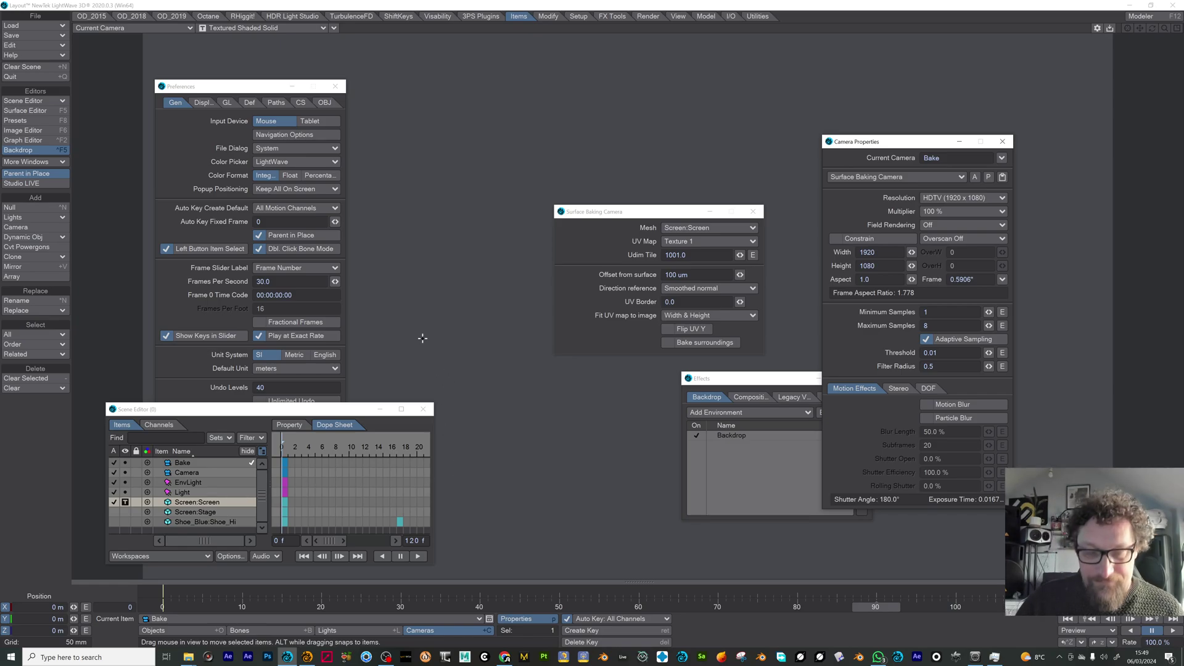
pyautogui.hotkey('ctrl', 'F9')
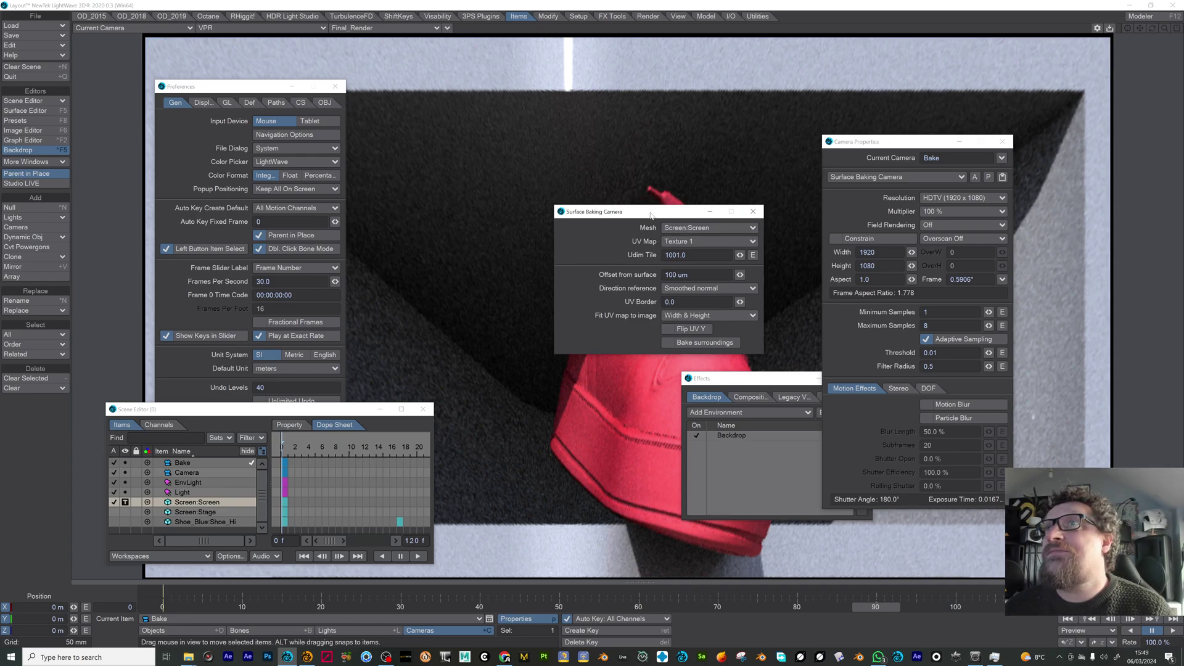
# Move the baking and camera settings panels aside and return the timeline to frame 0.
pyautogui.moveTo(649, 216); pyautogui.dragTo(387, 219)
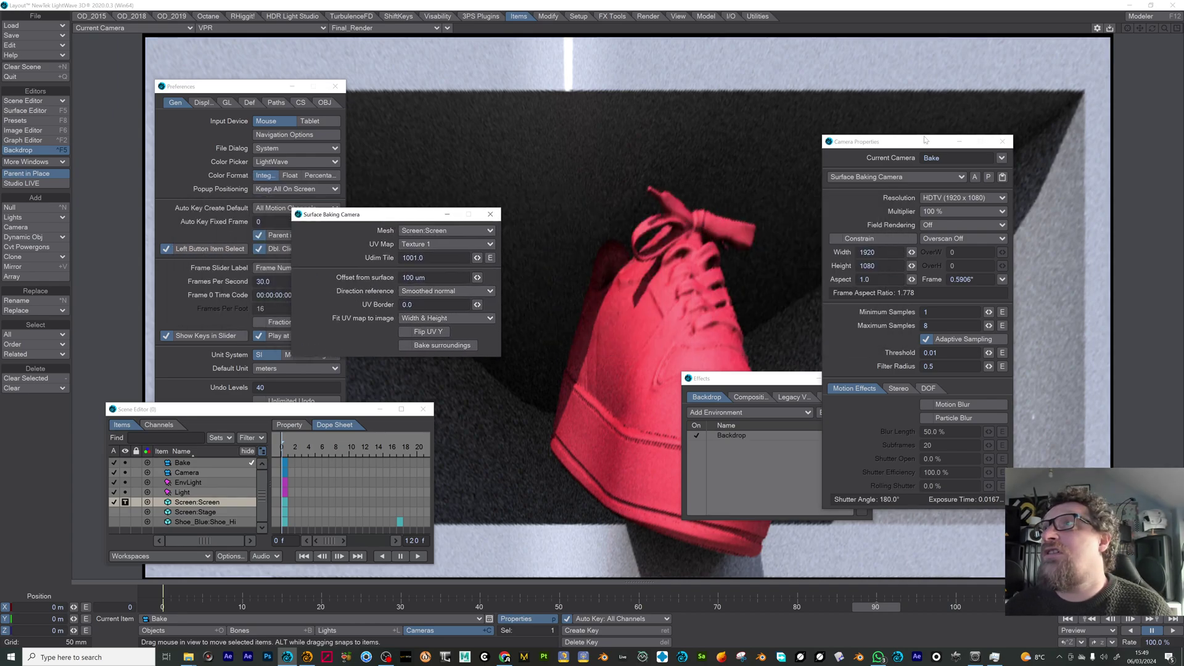
pyautogui.moveTo(871, 142); pyautogui.dragTo(983, 131)
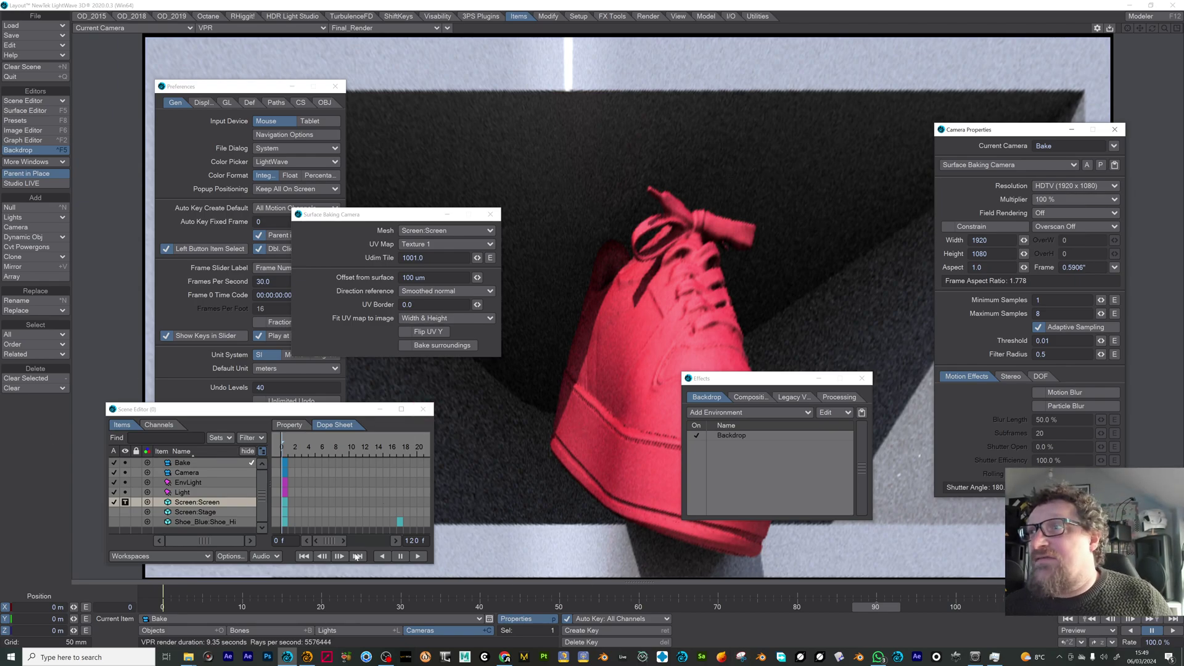
pyautogui.click(166, 606)
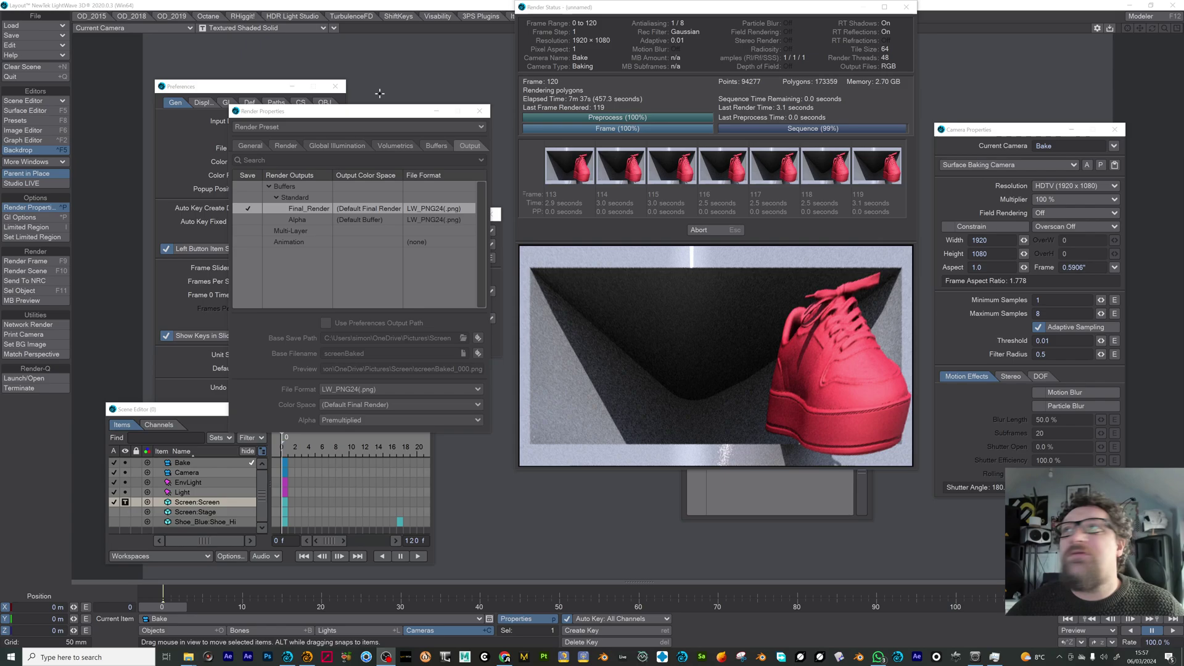
# Inspect the older screen_ image sequence in the Image Editor, then move the list aside.
pyautogui.click(27, 132)
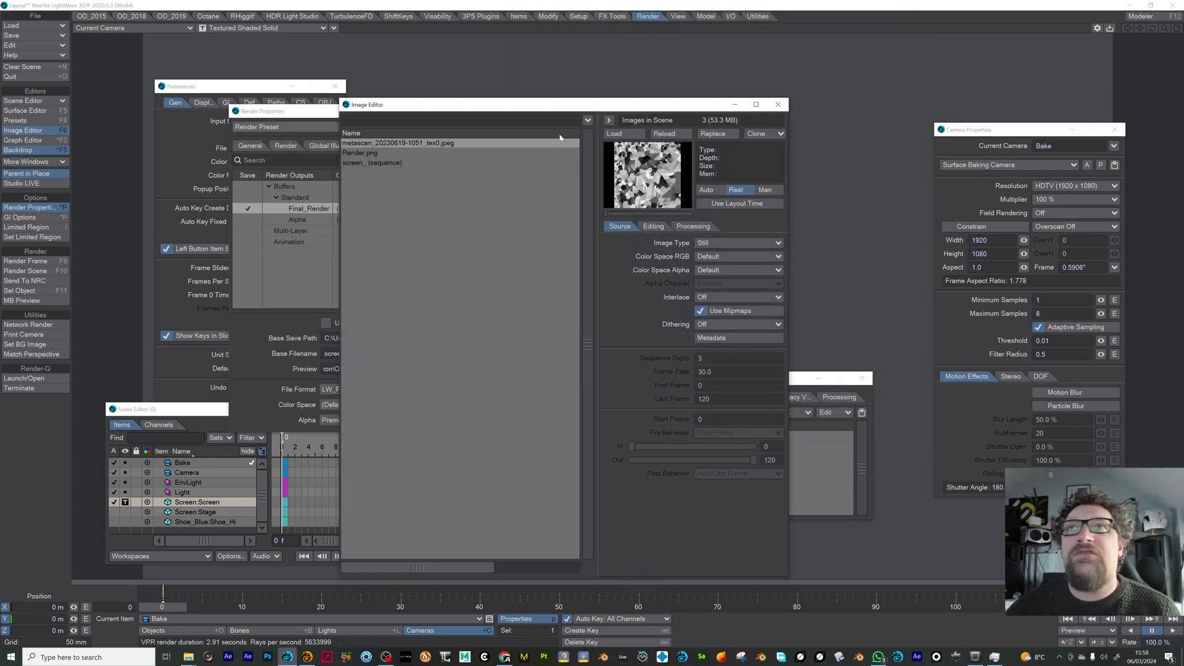
pyautogui.click(384, 164)
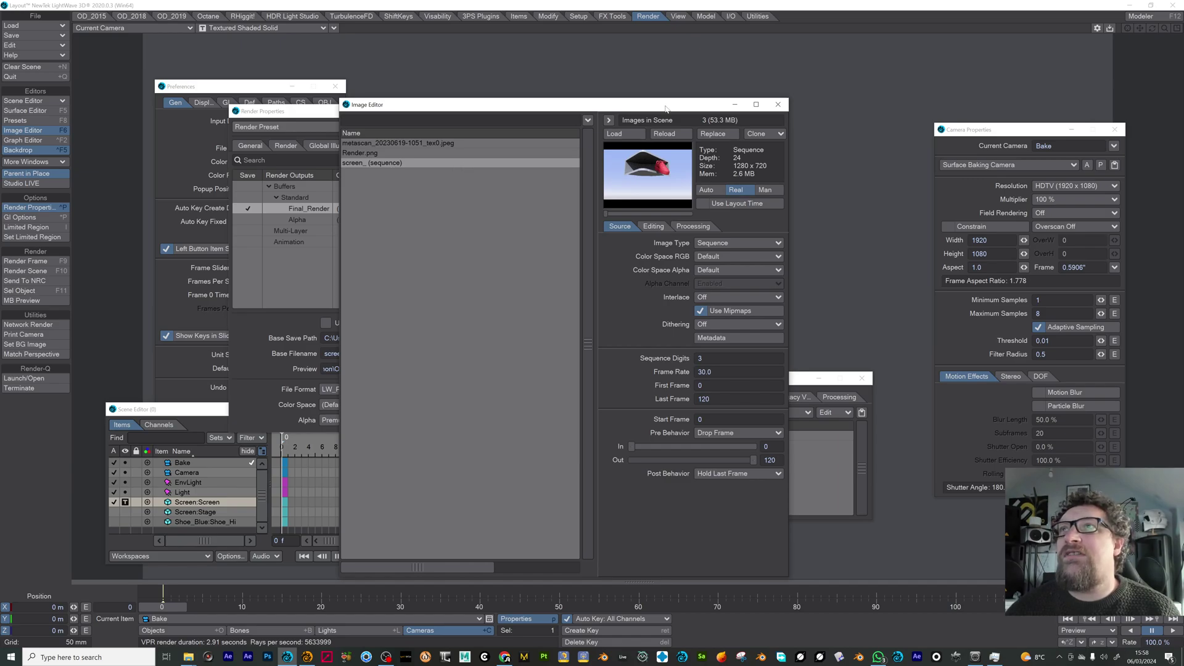
pyautogui.moveTo(666, 109); pyautogui.dragTo(0, 326)
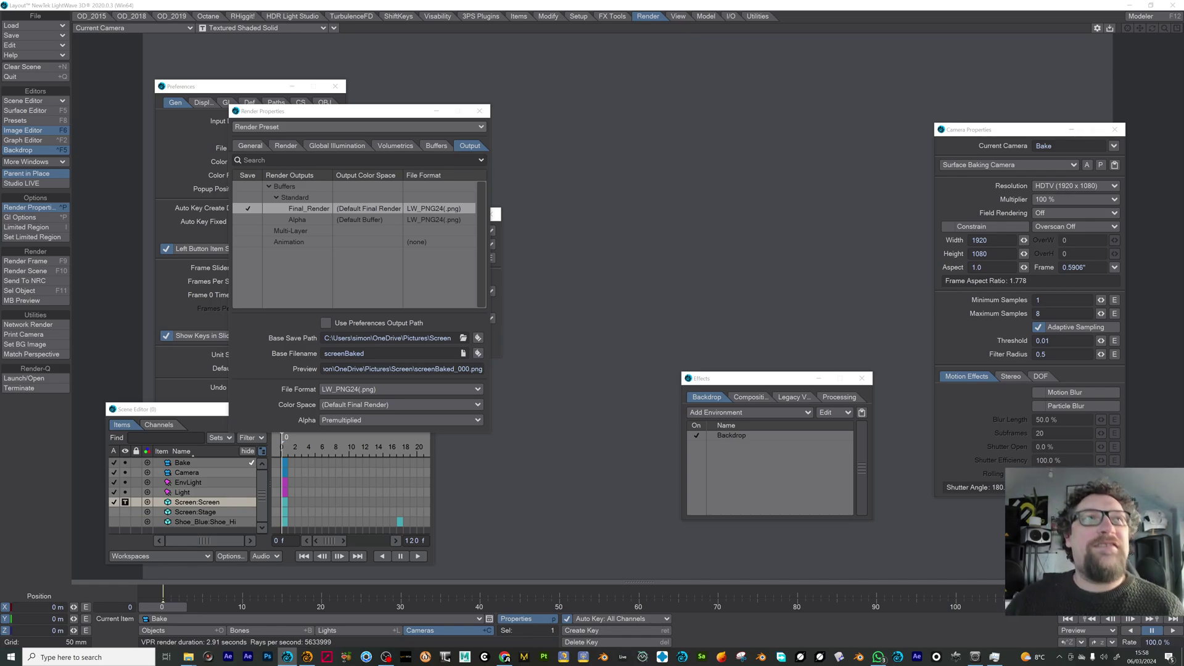
# Bring the images back with F6 and scrub through frames of the screenBaked sequence.
pyautogui.press('F6')
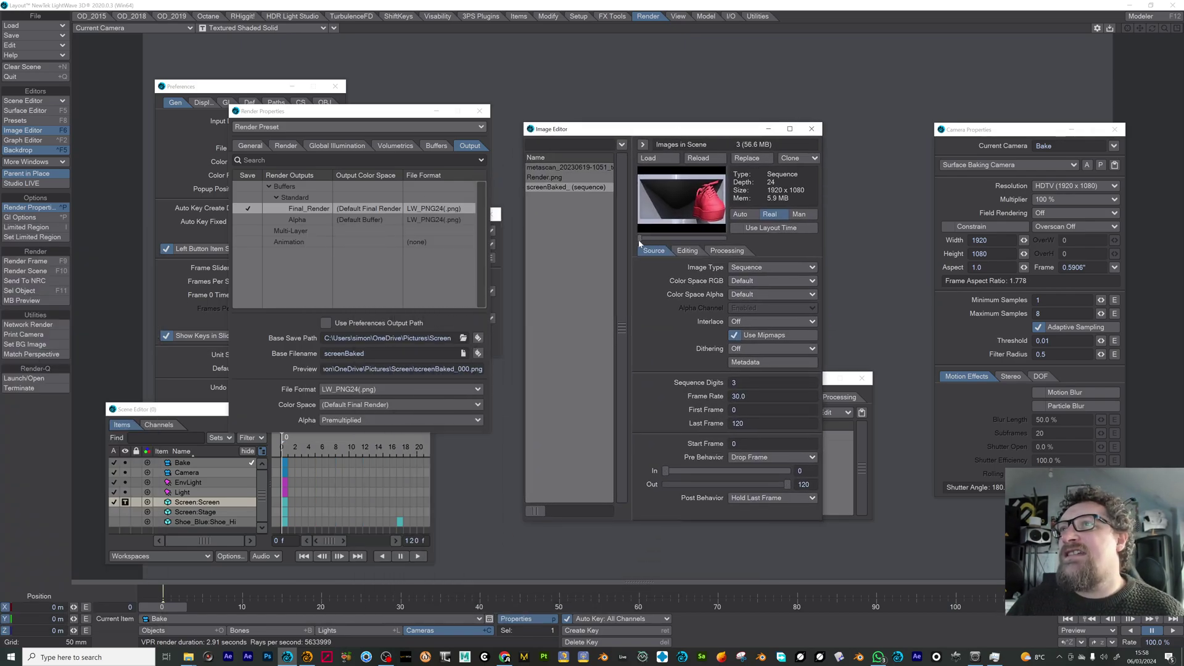
pyautogui.moveTo(640, 239); pyautogui.dragTo(682, 238)
pyautogui.moveTo(596, 130); pyautogui.dragTo(653, 121)
# Make the main Camera the current camera and close the render settings.
pyautogui.click(259, 619)
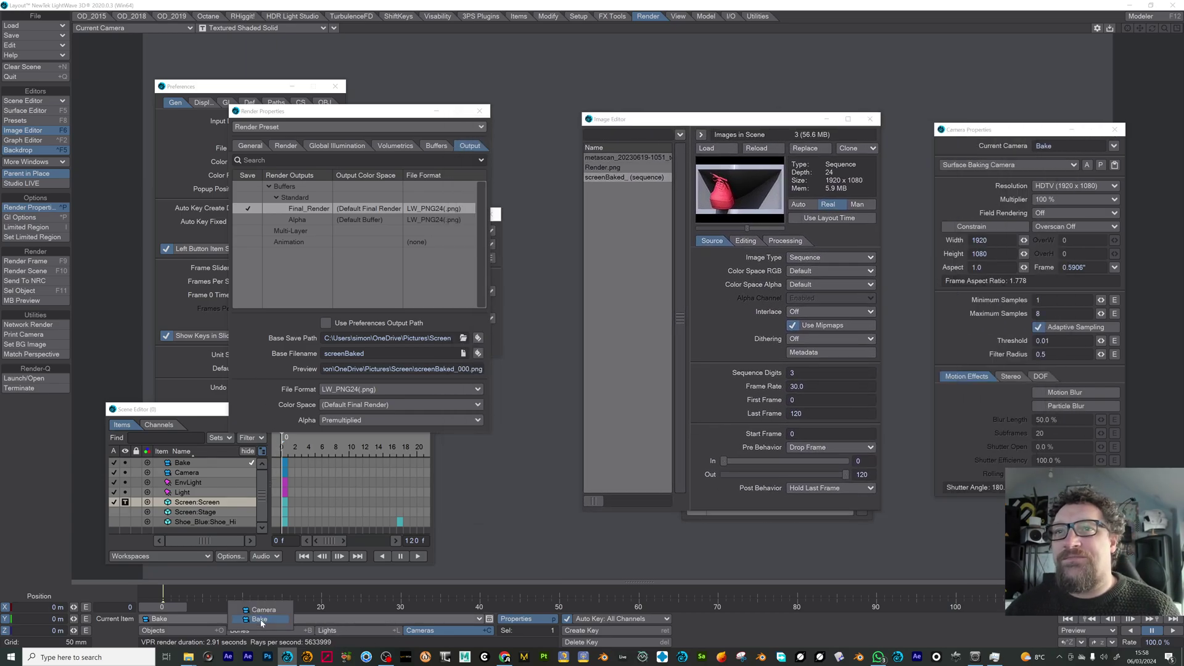
pyautogui.click(263, 609)
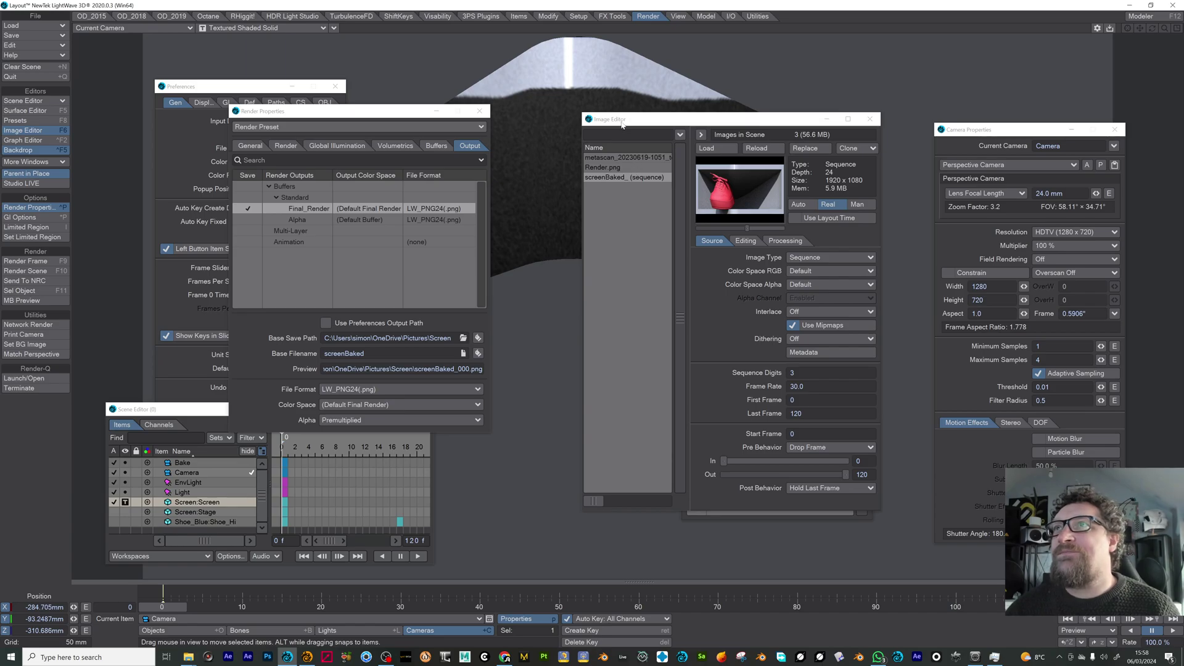
pyautogui.moveTo(622, 126); pyautogui.dragTo(906, 142)
pyautogui.moveTo(349, 114); pyautogui.dragTo(214, 150)
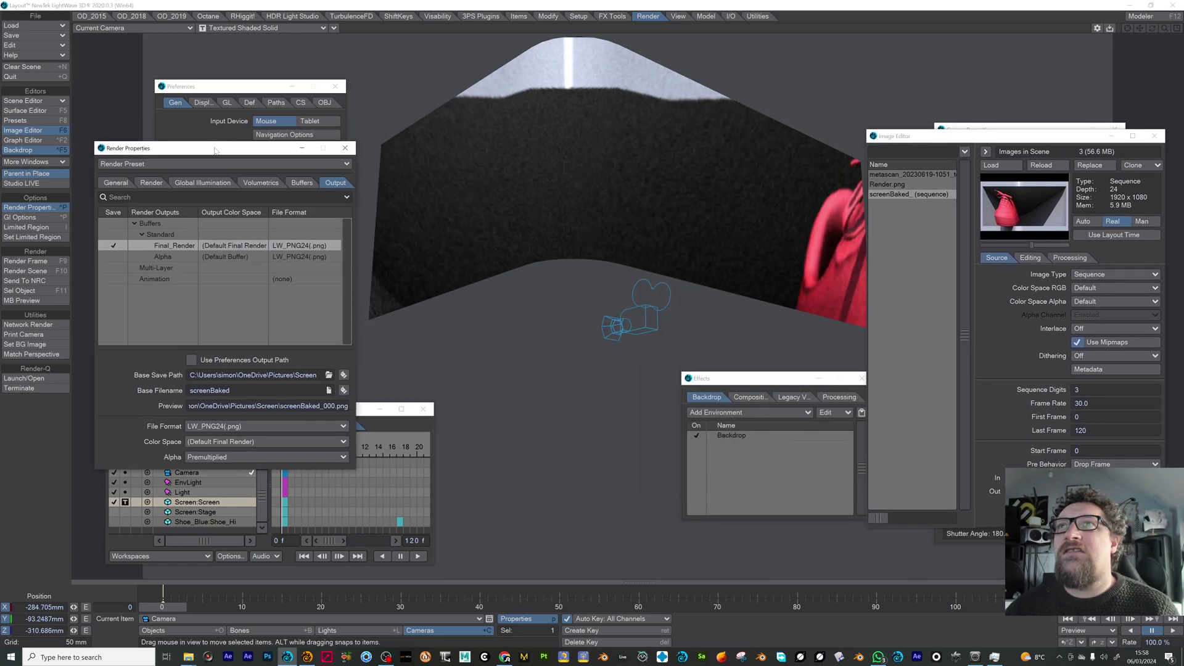
pyautogui.click(345, 148)
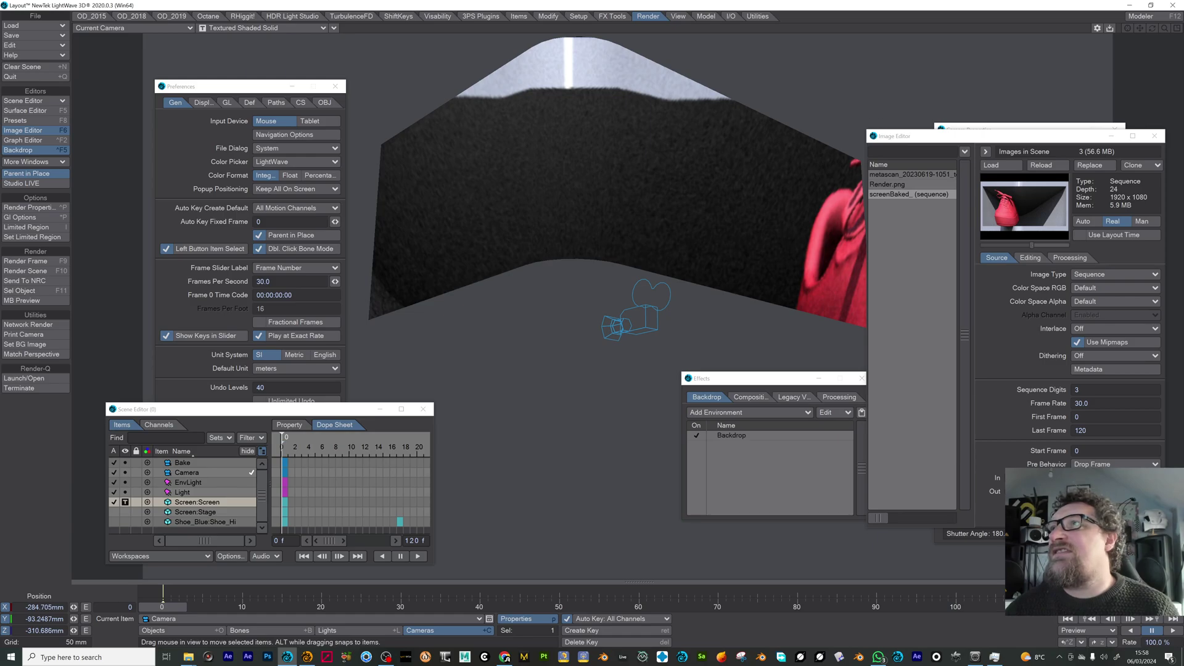
pyautogui.moveTo(907, 138)
pyautogui.mouseDown()
pyautogui.moveTo(967, 133)
pyautogui.moveTo(898, 137)
pyautogui.moveTo(912, 133)
pyautogui.mouseUp()
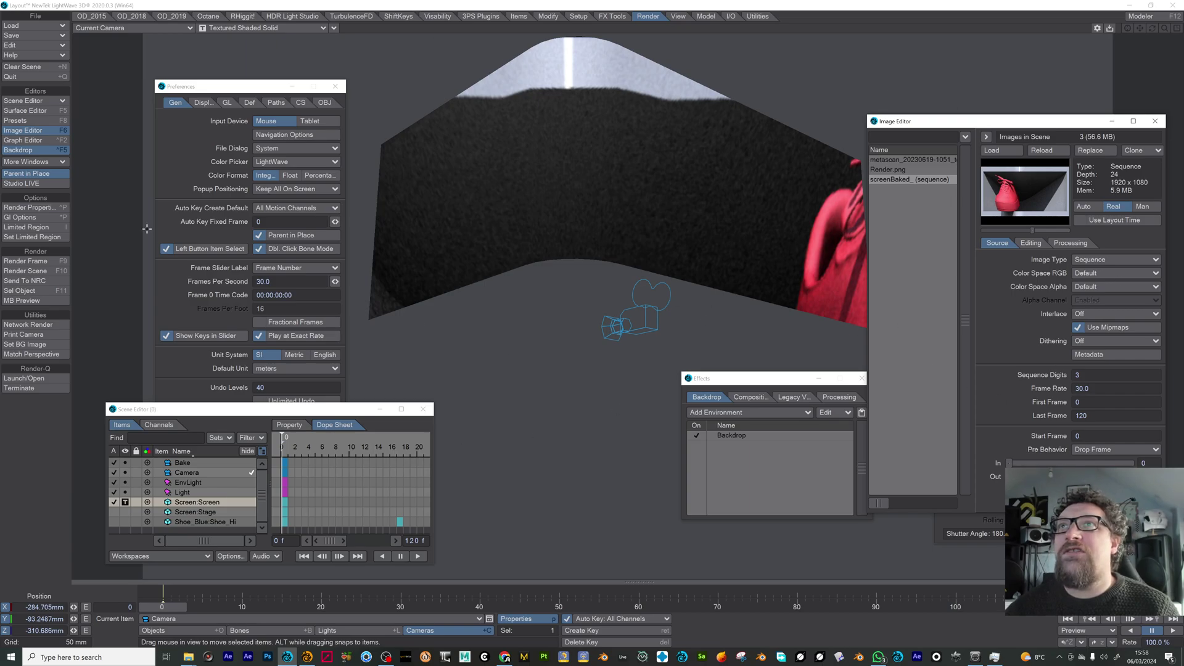
# Give the Screen surface's colour texture UV projection with the Texture 1 UV map.
pyautogui.click(28, 111)
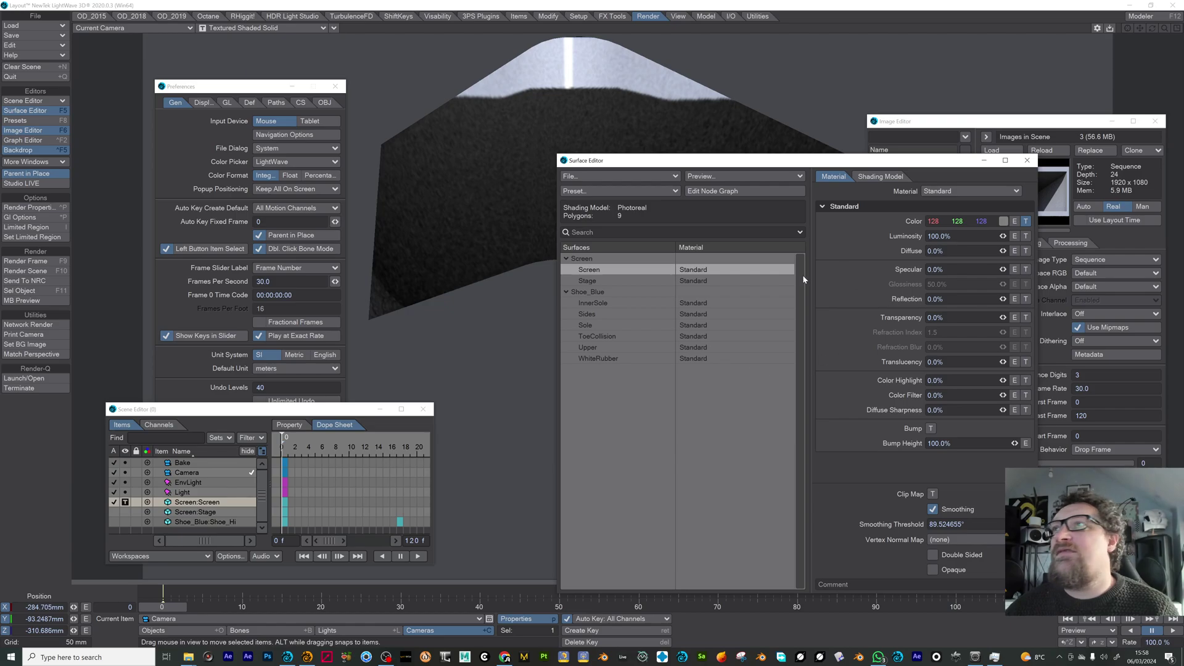
pyautogui.click(1025, 222)
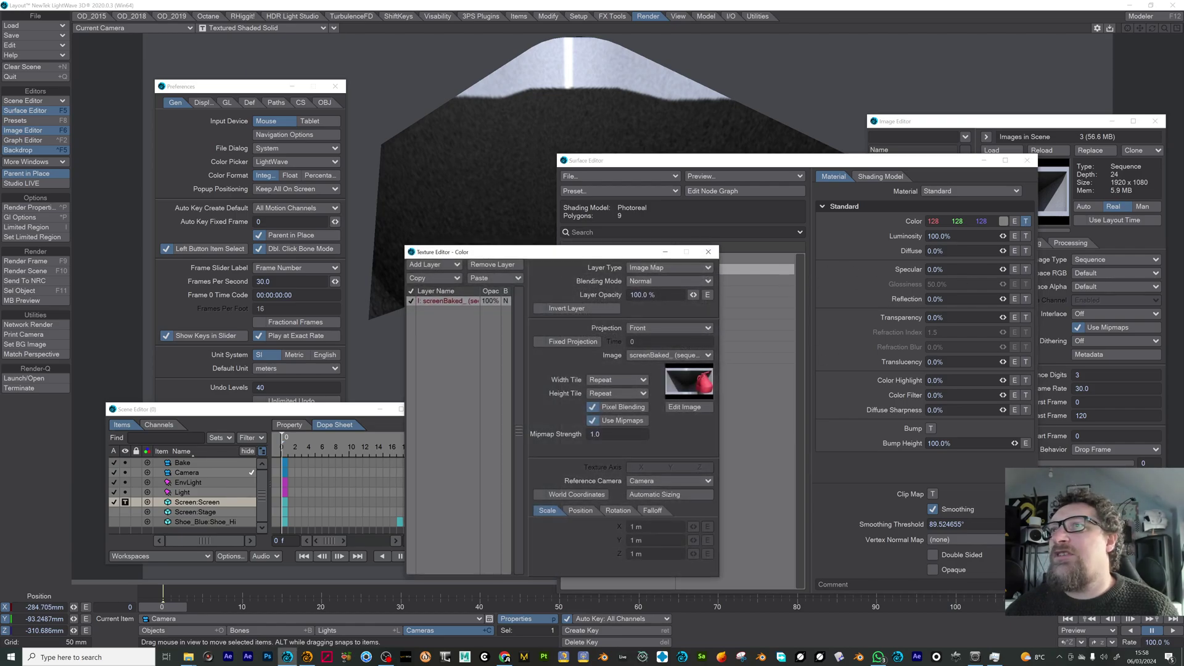
pyautogui.click(650, 328)
pyautogui.click(651, 333)
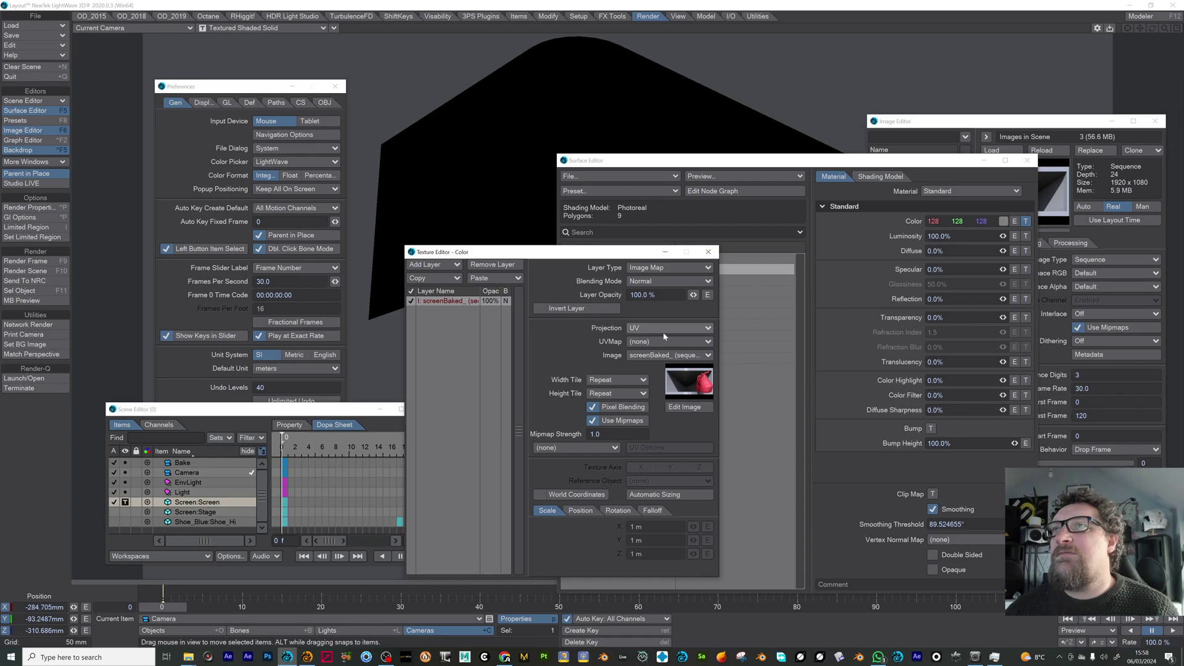
pyautogui.click(659, 341)
pyautogui.click(653, 349)
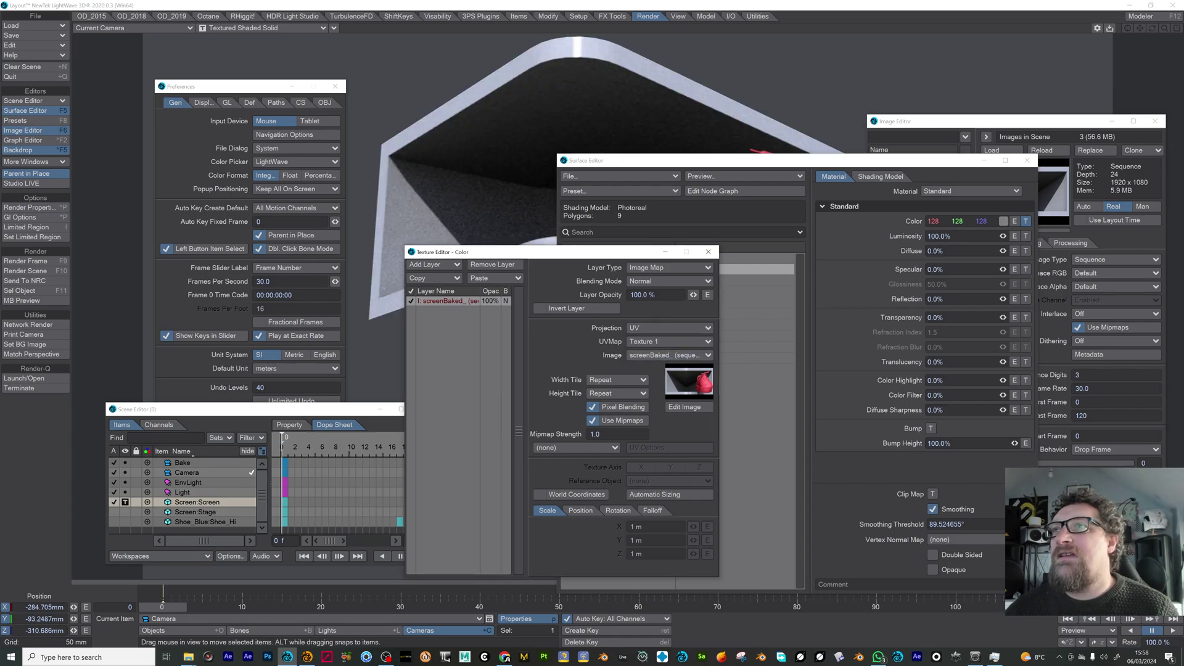
pyautogui.click(708, 251)
pyautogui.click(1027, 160)
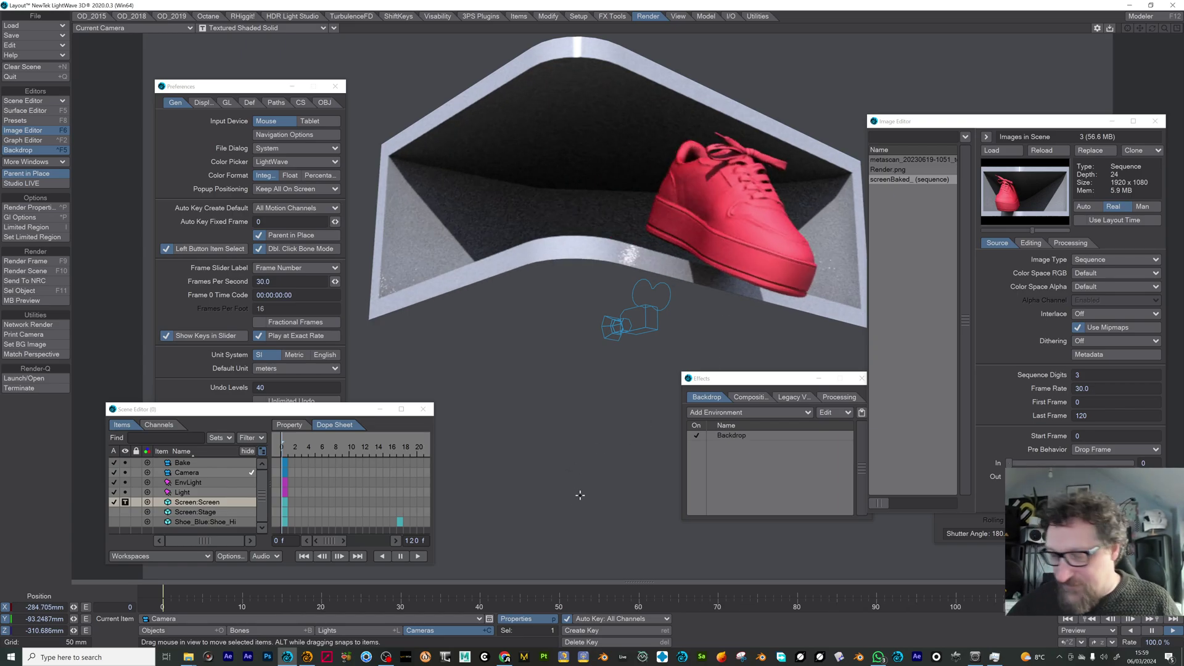
# Switch to Perspective view, select Screen, and rotate and zoom to face it front-on.
pyautogui.press('4')
pyautogui.click(1164, 28)
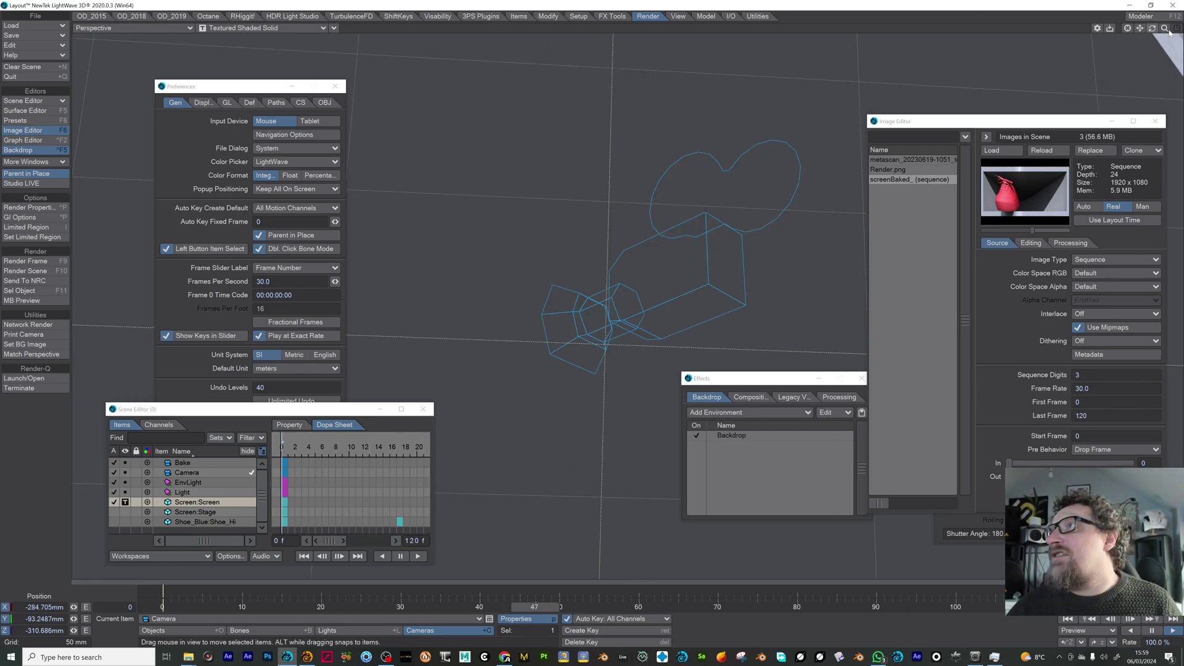
pyautogui.moveTo(1164, 28); pyautogui.dragTo(1076, 28)
pyautogui.click(640, 204)
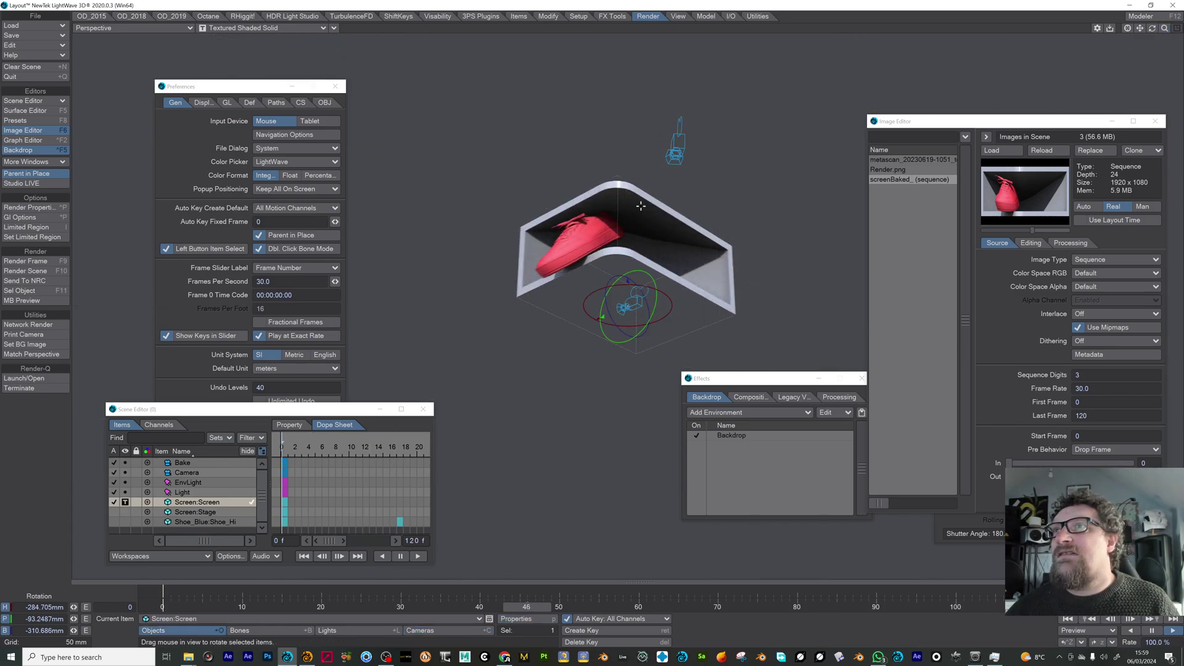
pyautogui.moveTo(1151, 28); pyautogui.dragTo(1141, 61)
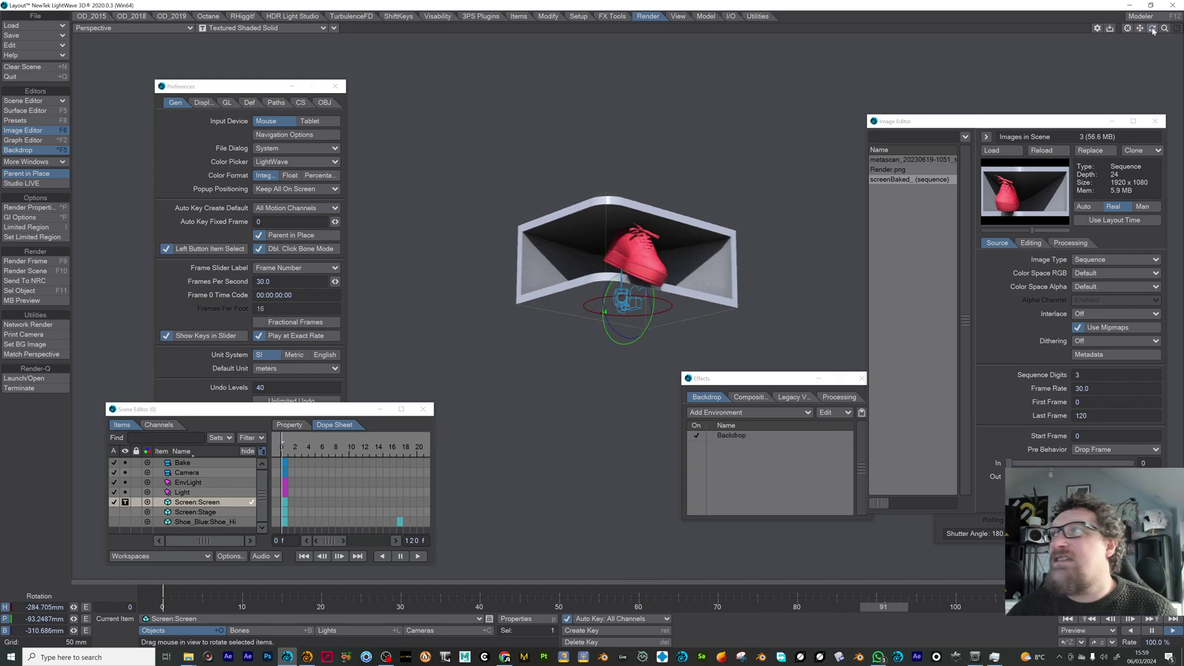
pyautogui.moveTo(1164, 30); pyautogui.dragTo(1176, 30)
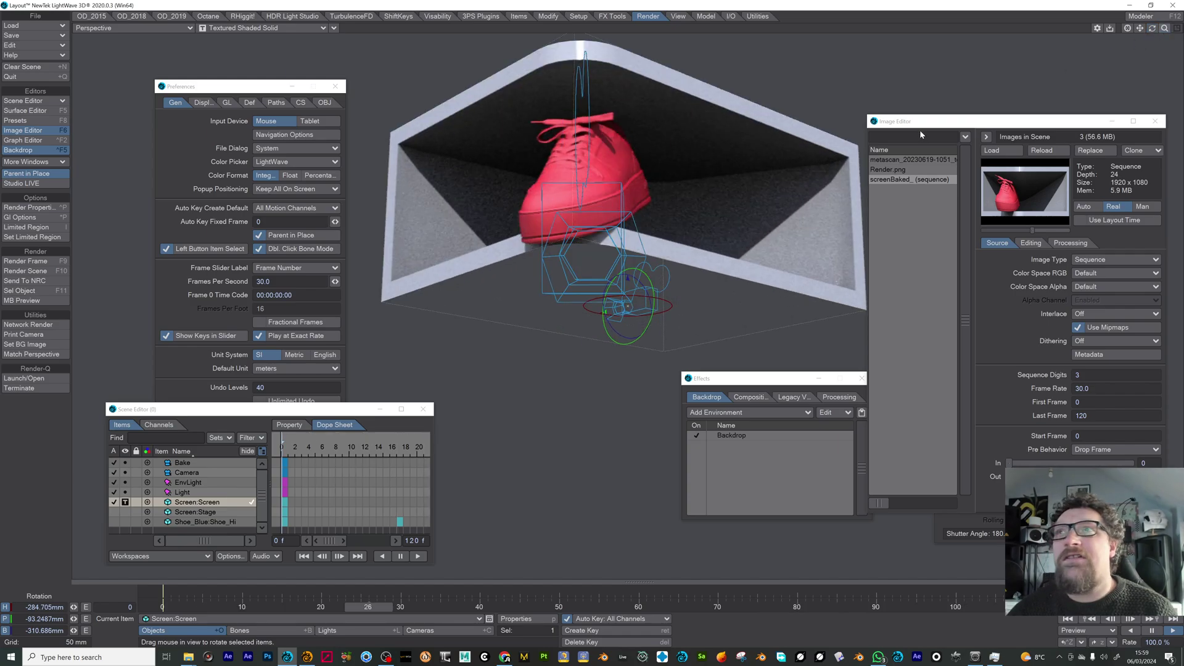